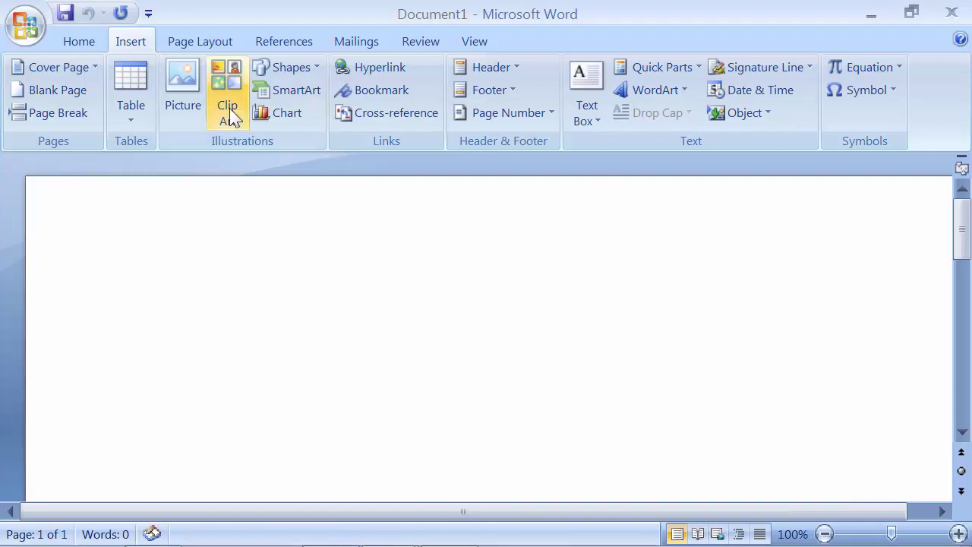
Open the WordArt style gallery from the Insert tab of the empty document.
click(675, 90)
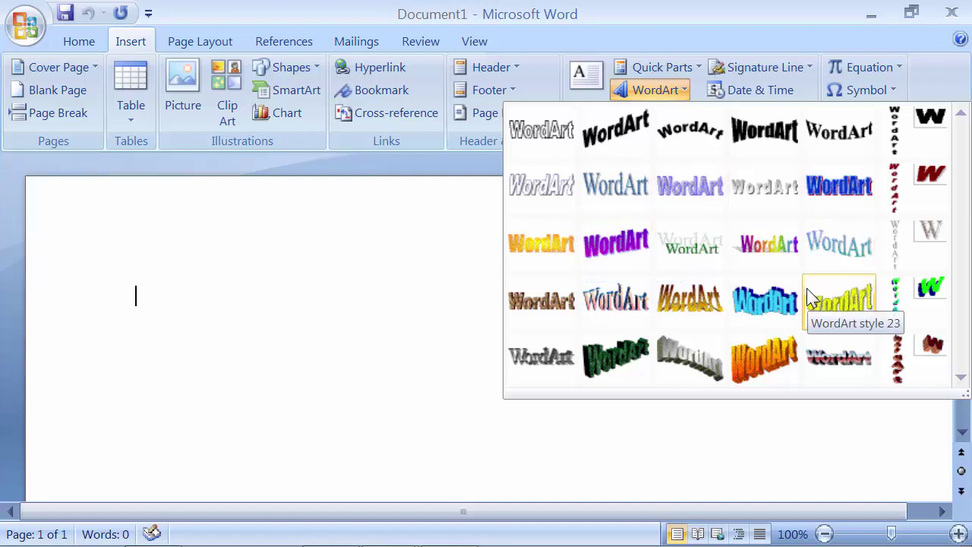
Choose the purple wavy WordArt style and start typing 'Tally software' over the placeholder.
click(636, 242)
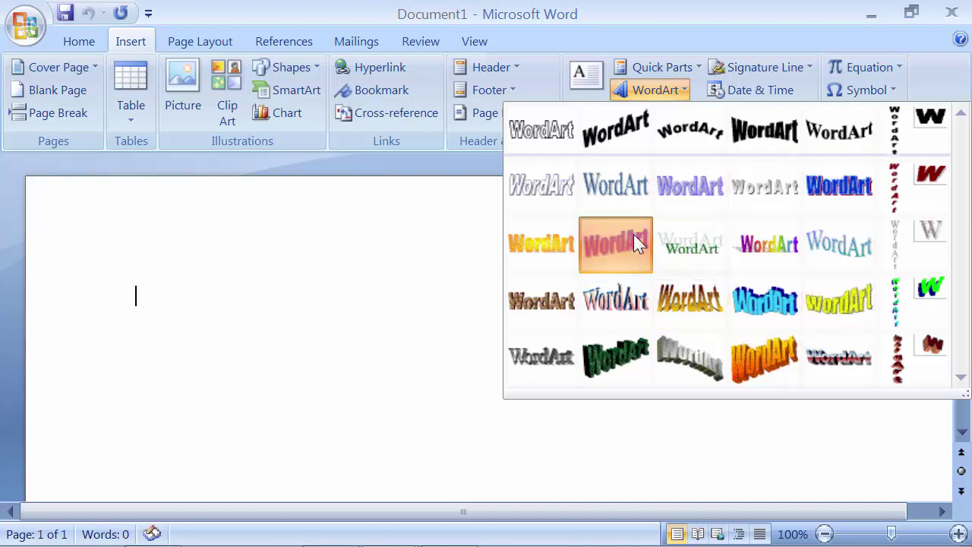
mouse_move(296, 53)
mouse_down()
mouse_move(329, 63)
mouse_move(320, 44)
mouse_move(329, 53)
mouse_move(378, 54)
mouse_up()
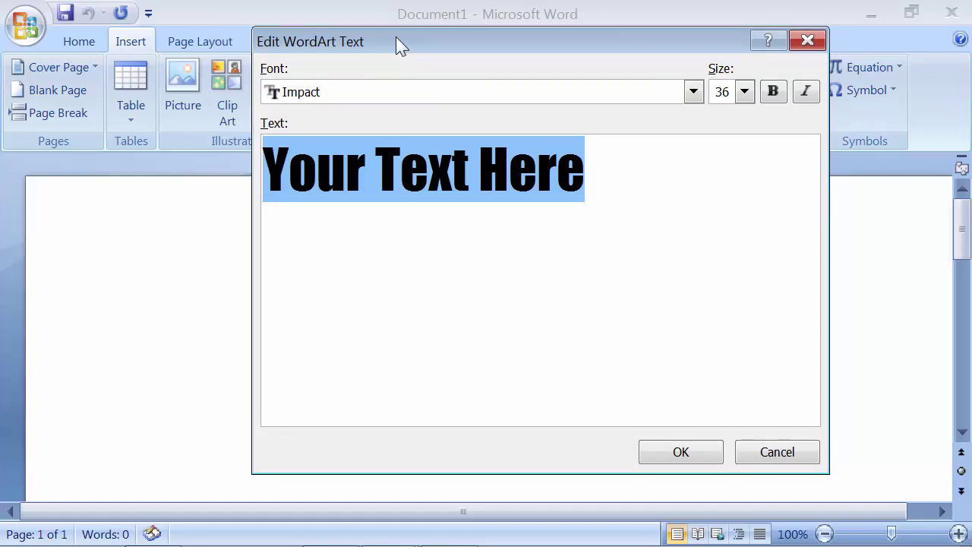
text(Tally )
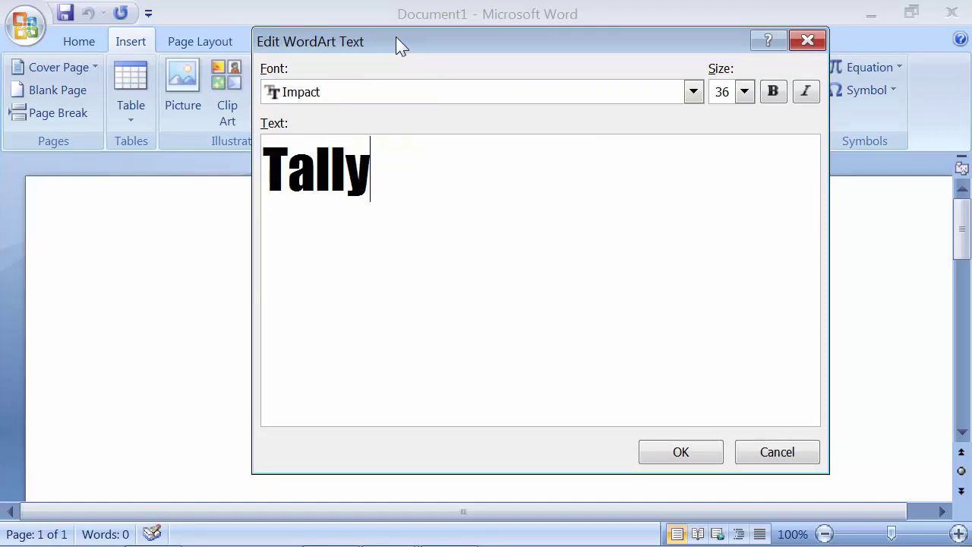
text(s)
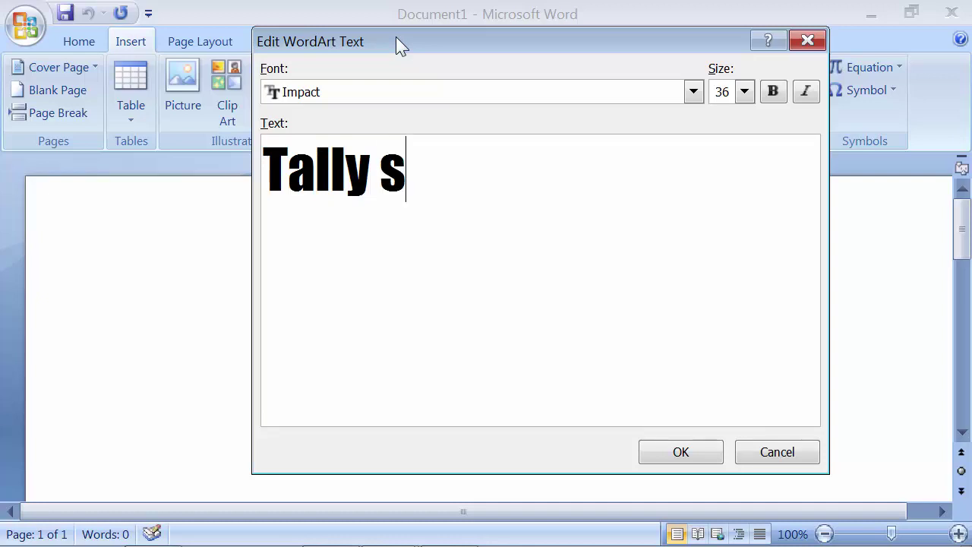
text(oftare)
key(BackSpace)
key(BackSpace)
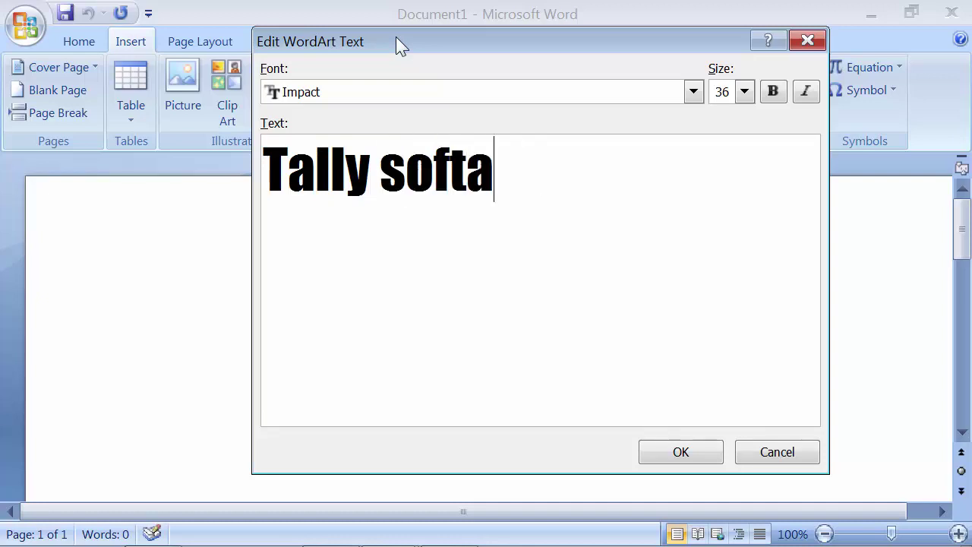
key(BackSpace)
Finish the text 'Tally software' and insert the purple wavy WordArt into the document.
text(ware)
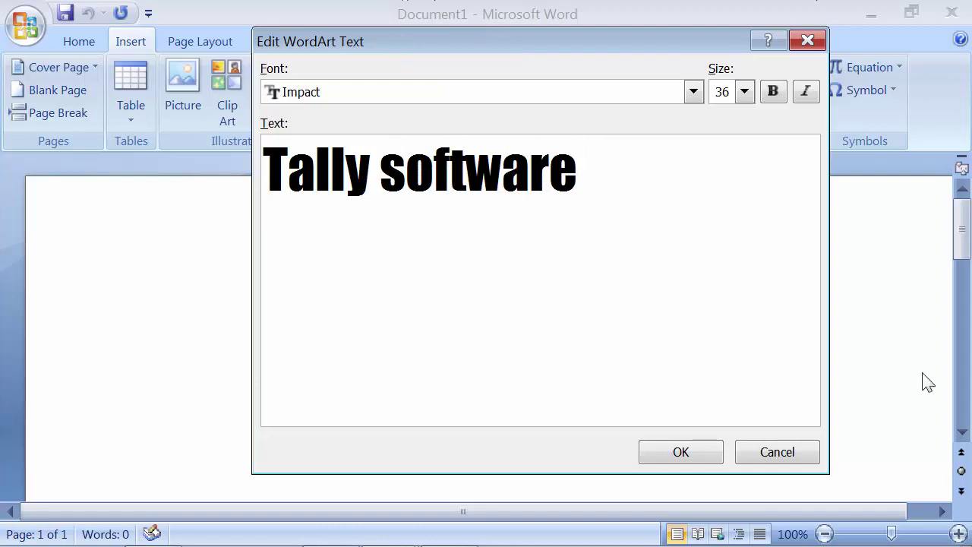
click(664, 453)
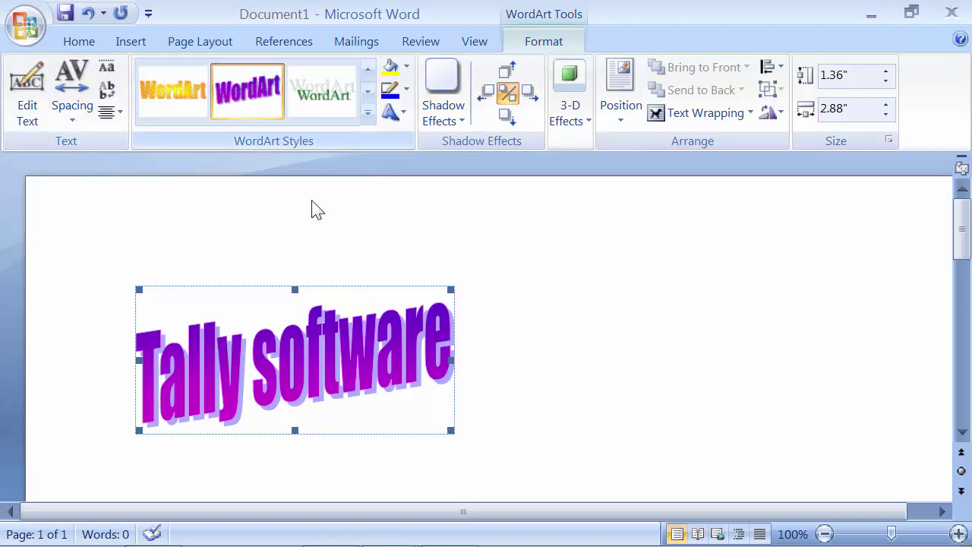
Switch the WordArt to the yellow wavy style with a dark red shape fill.
click(367, 116)
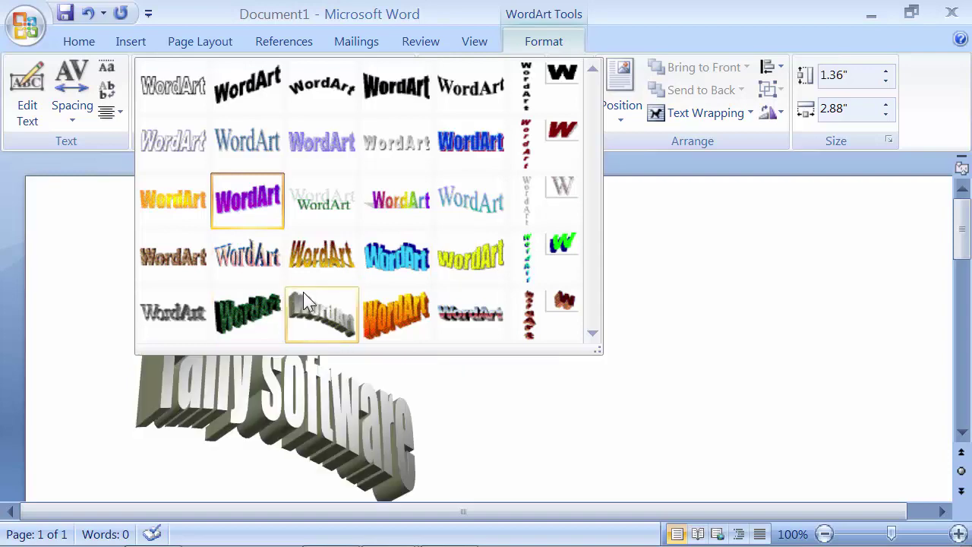
click(460, 252)
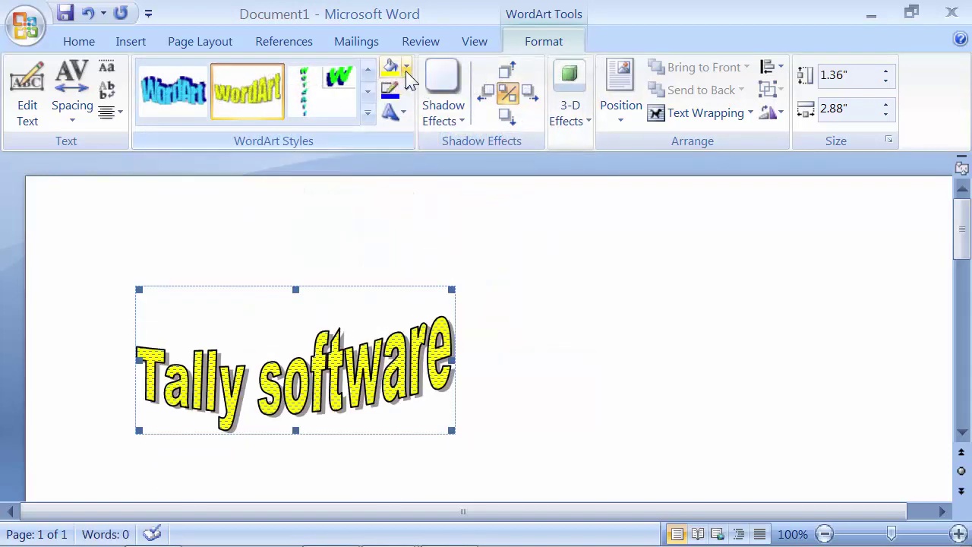
click(408, 67)
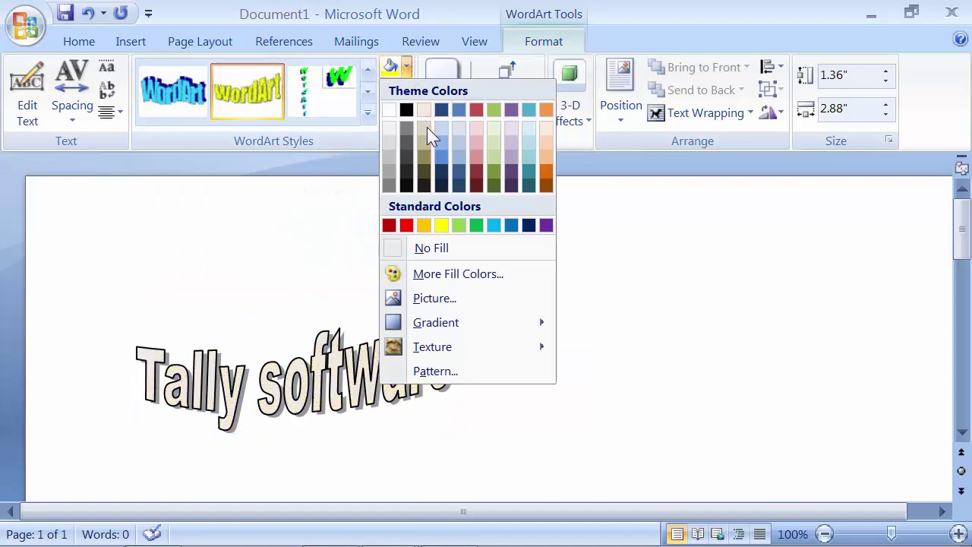
click(477, 176)
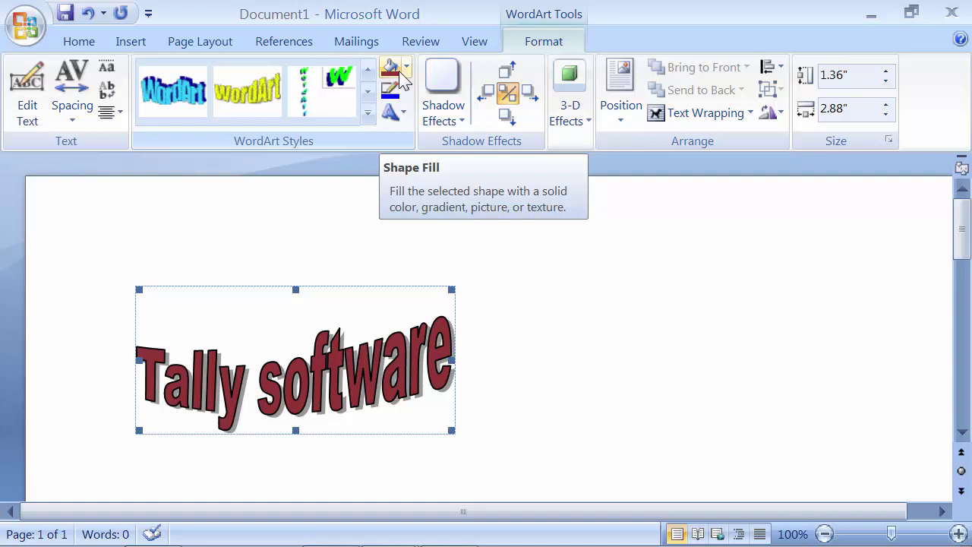
Bring up the Shape Fill pattern options for the WordArt.
click(406, 70)
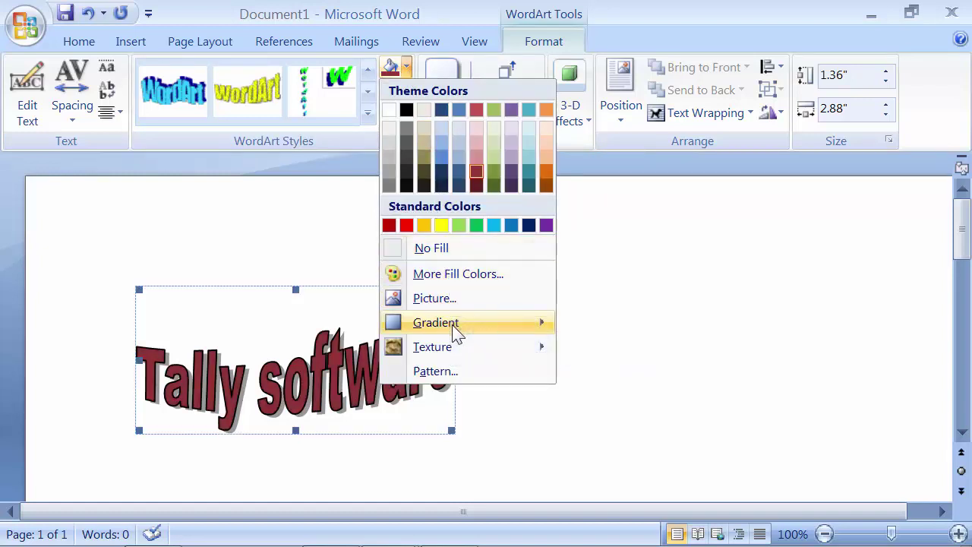
mouse_move(455, 334)
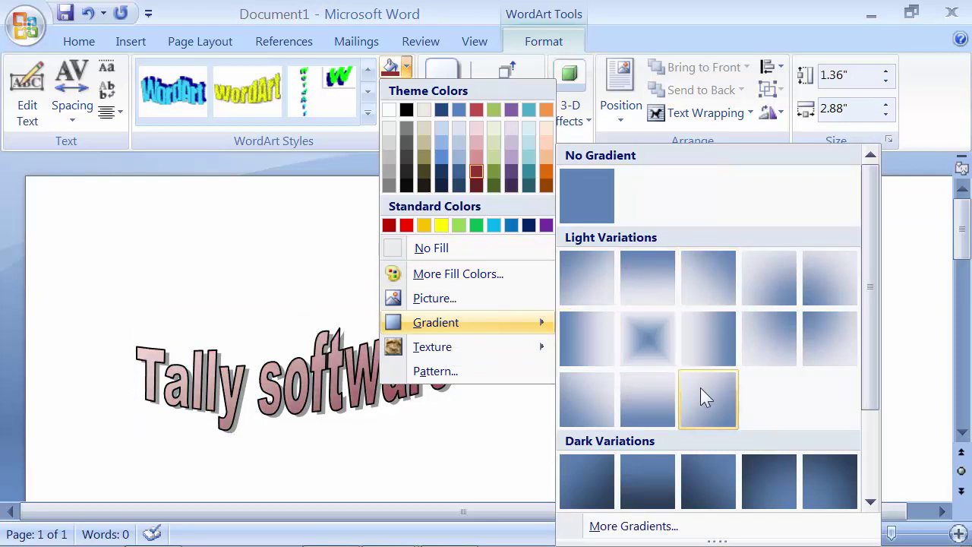
mouse_move(497, 353)
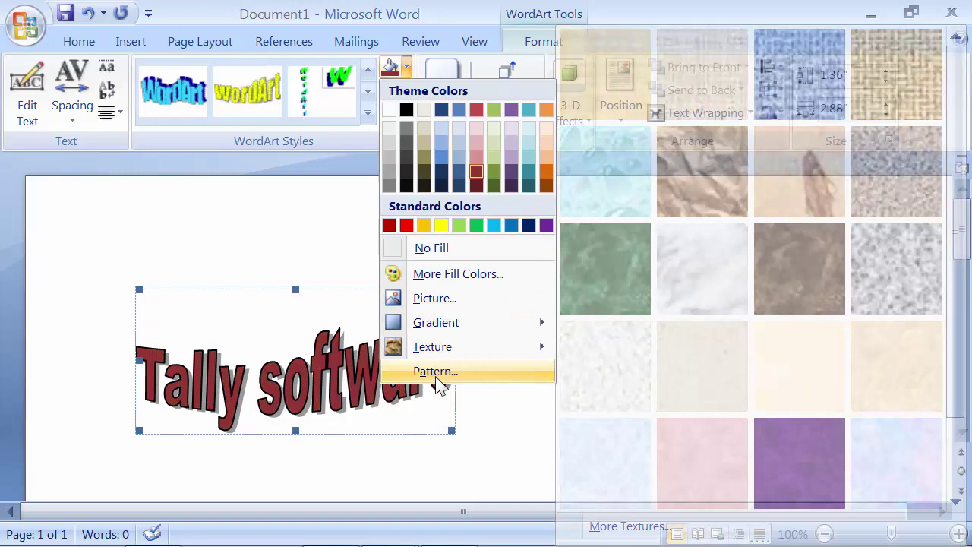
Fill the WordArt with a 75% dotted pattern, black foreground on light blue background.
click(437, 372)
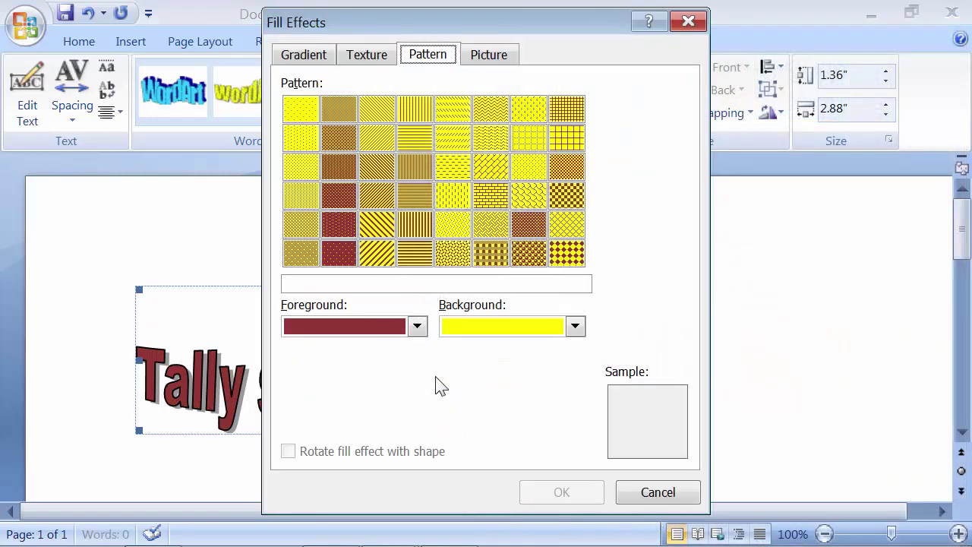
click(347, 257)
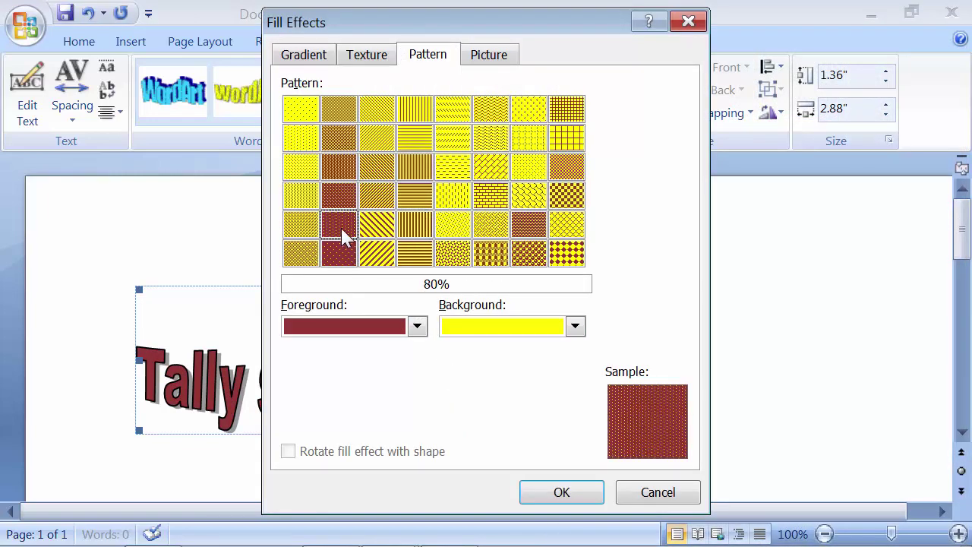
click(348, 196)
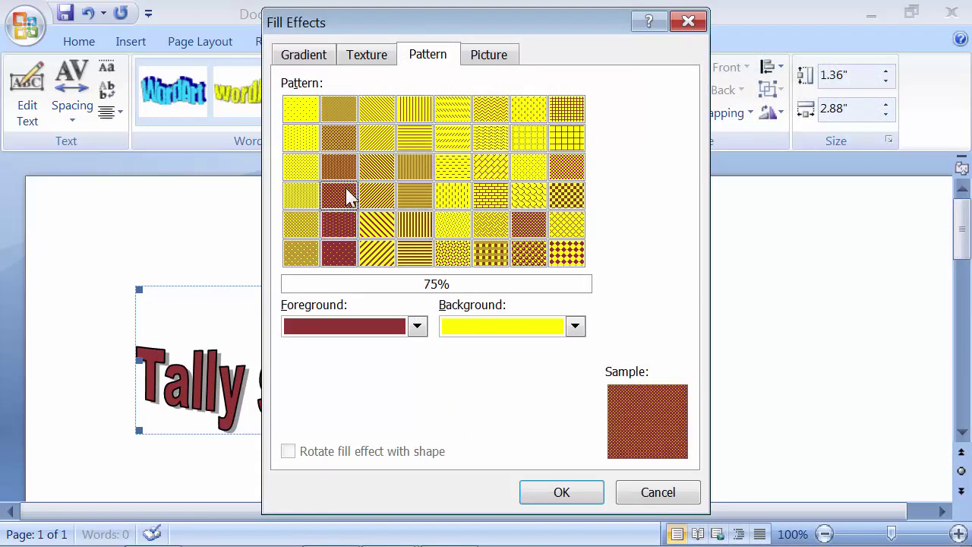
click(415, 327)
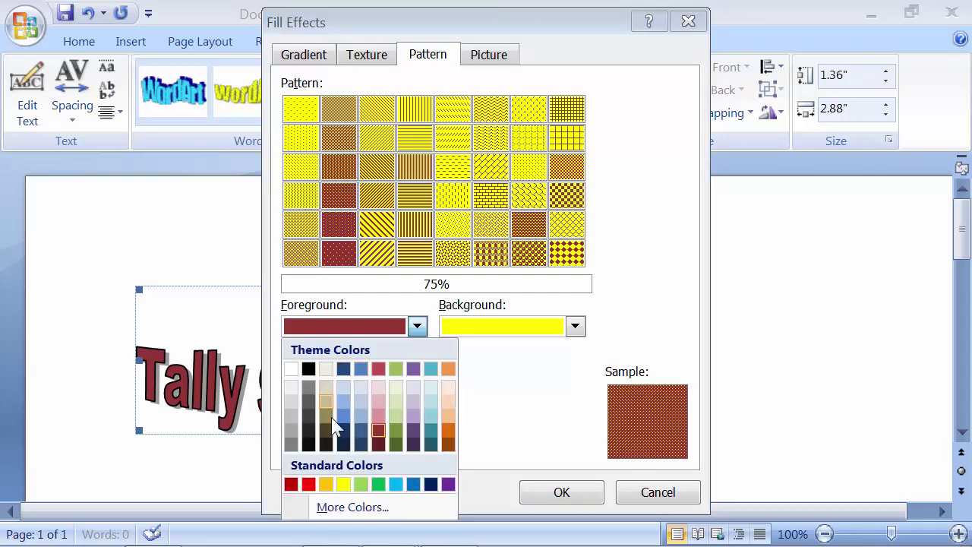
click(328, 446)
click(457, 325)
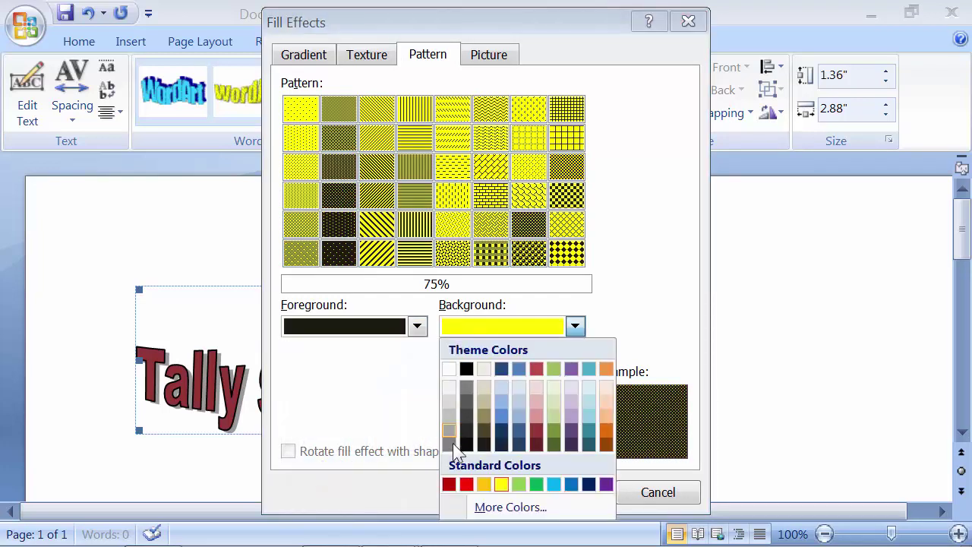
click(504, 402)
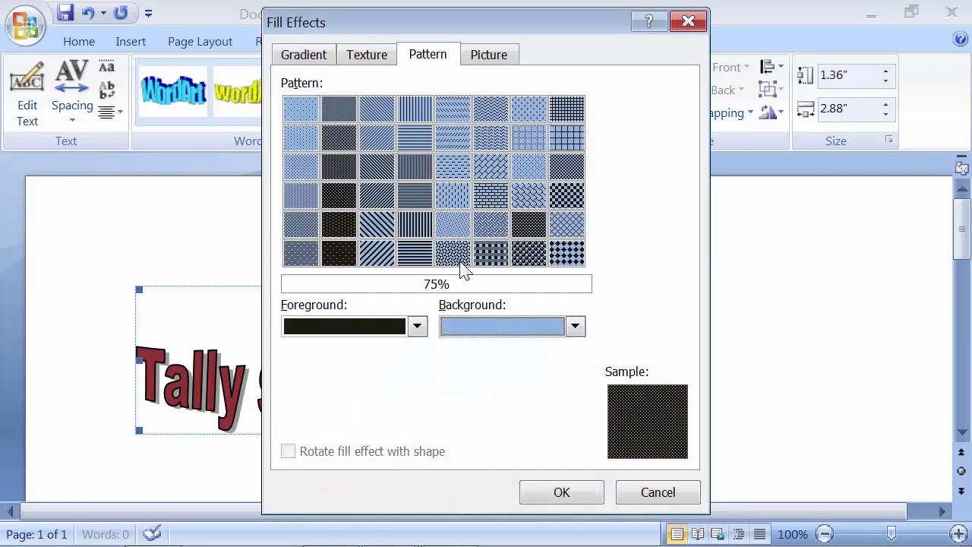
click(561, 492)
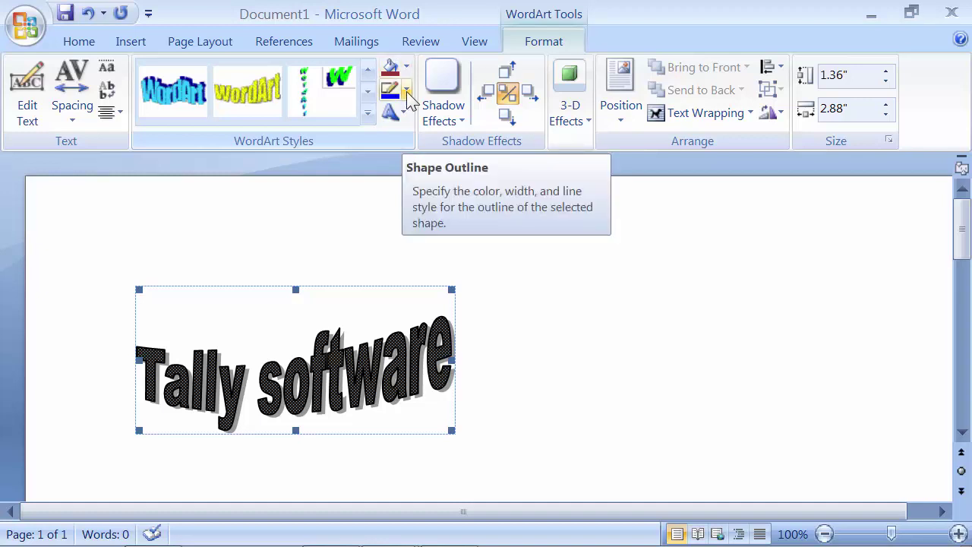
Give the WordArt a yellow outline with 2¼ pt weight.
click(407, 92)
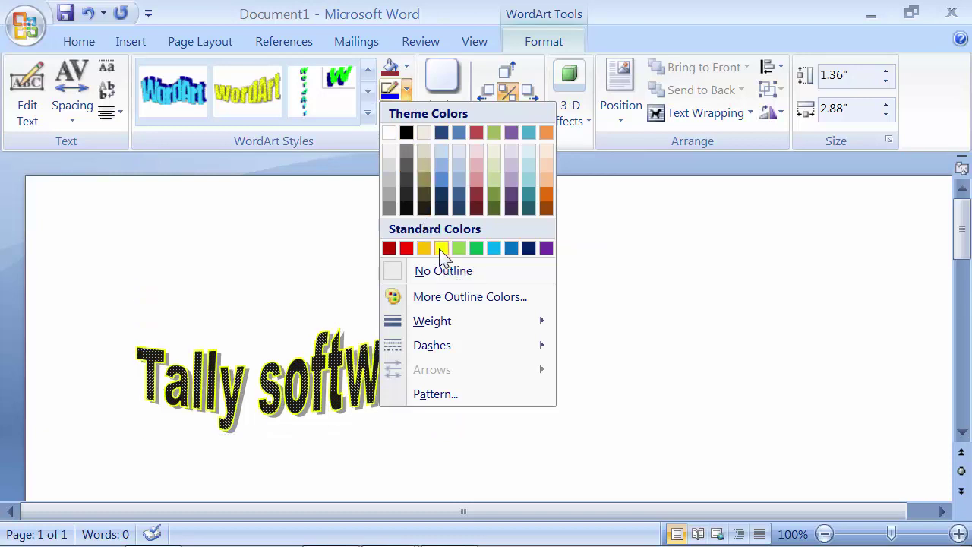
click(440, 249)
click(406, 91)
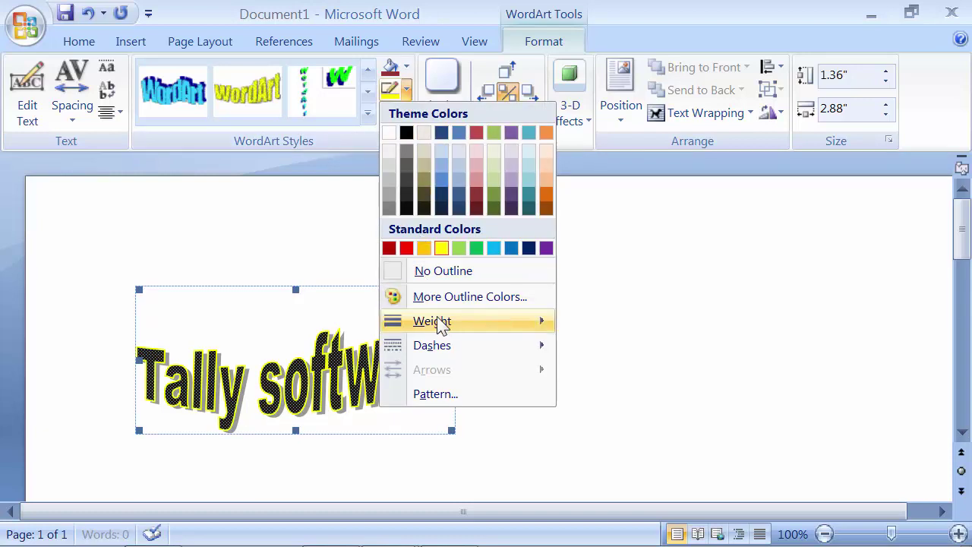
mouse_move(441, 321)
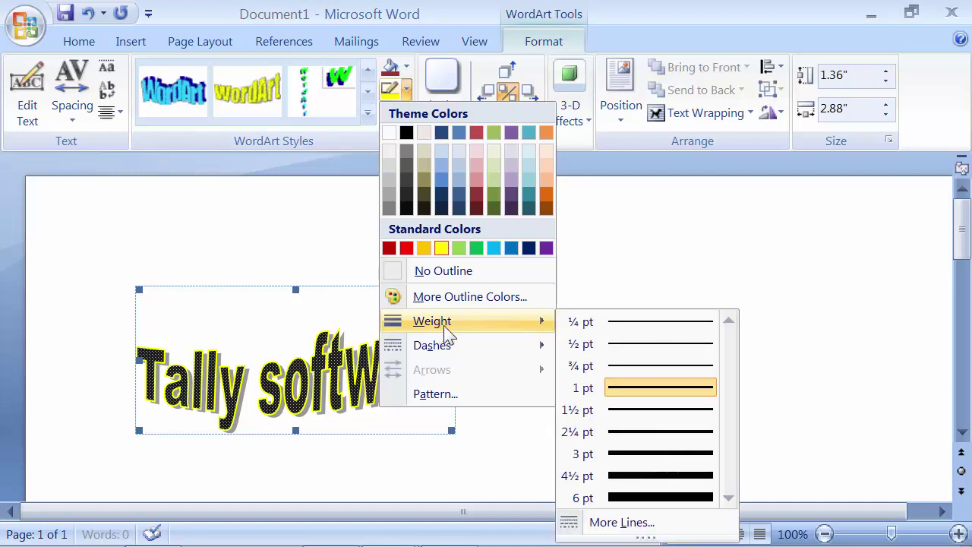
click(630, 431)
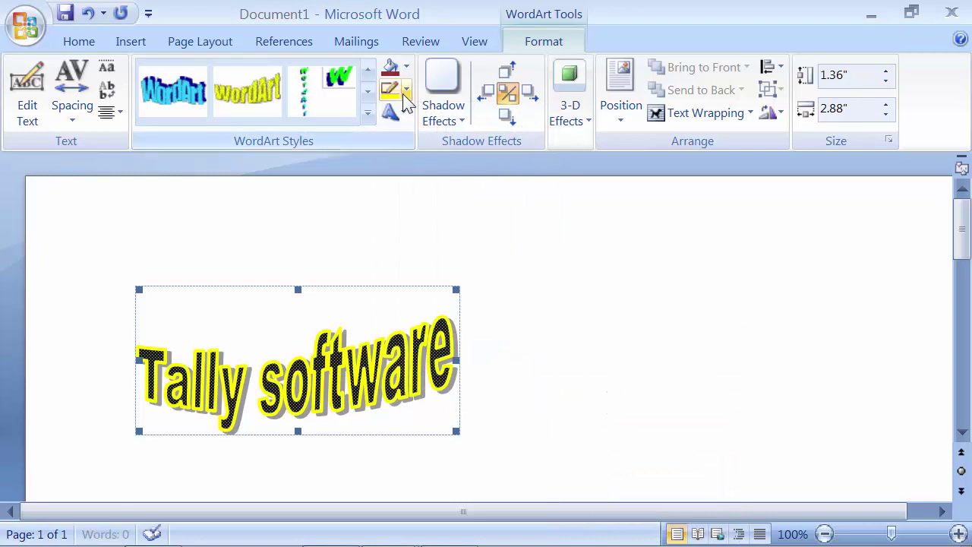
click(406, 90)
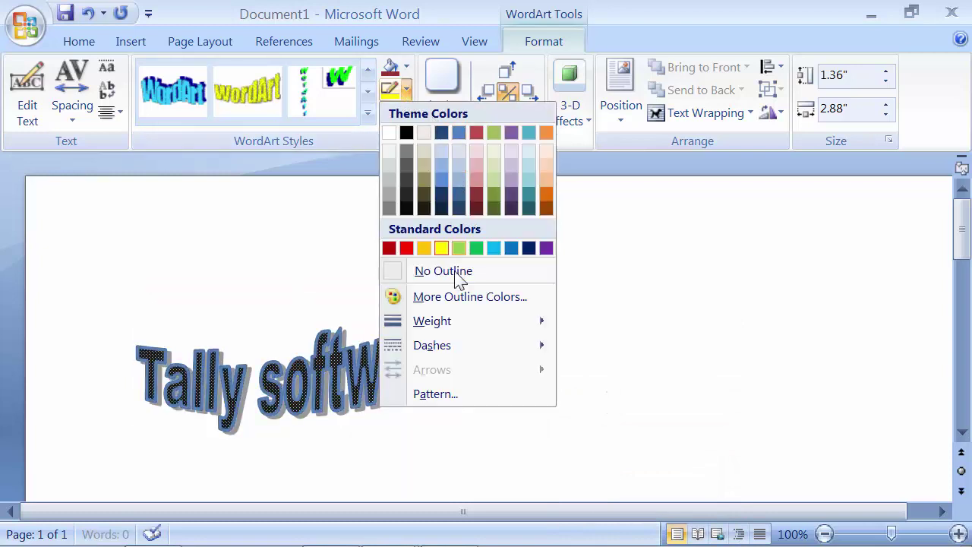
mouse_move(461, 343)
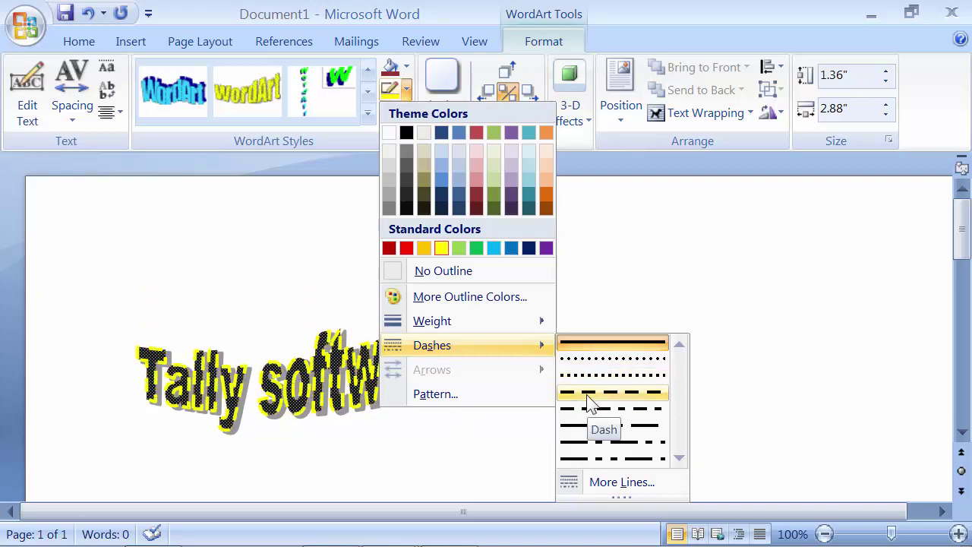
Make the outline a Dashed vertical patterned line, gold on dark navy.
click(501, 393)
click(385, 320)
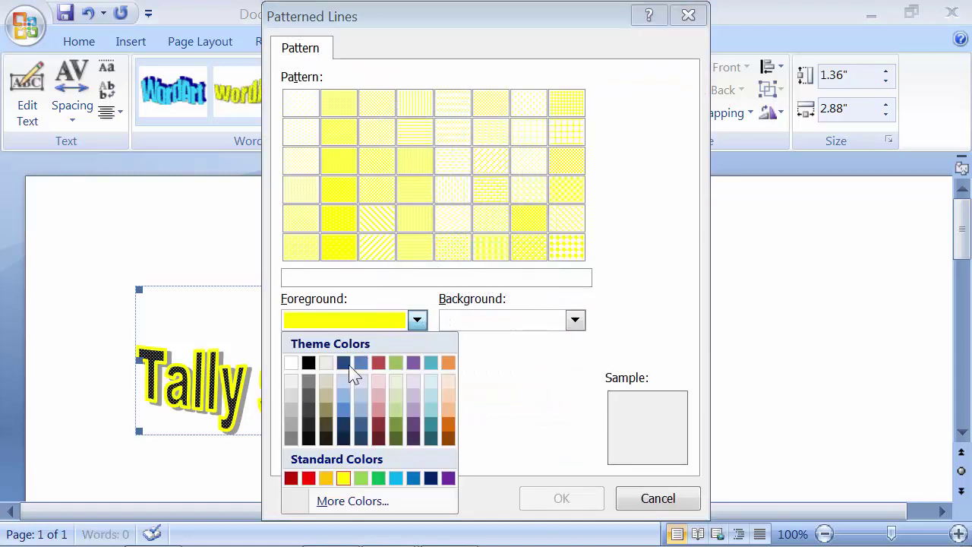
click(326, 478)
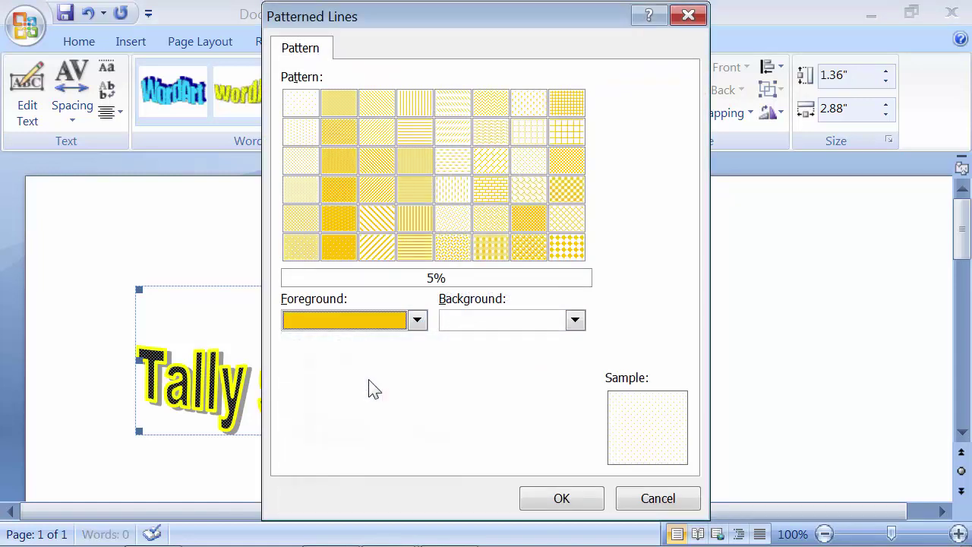
click(459, 321)
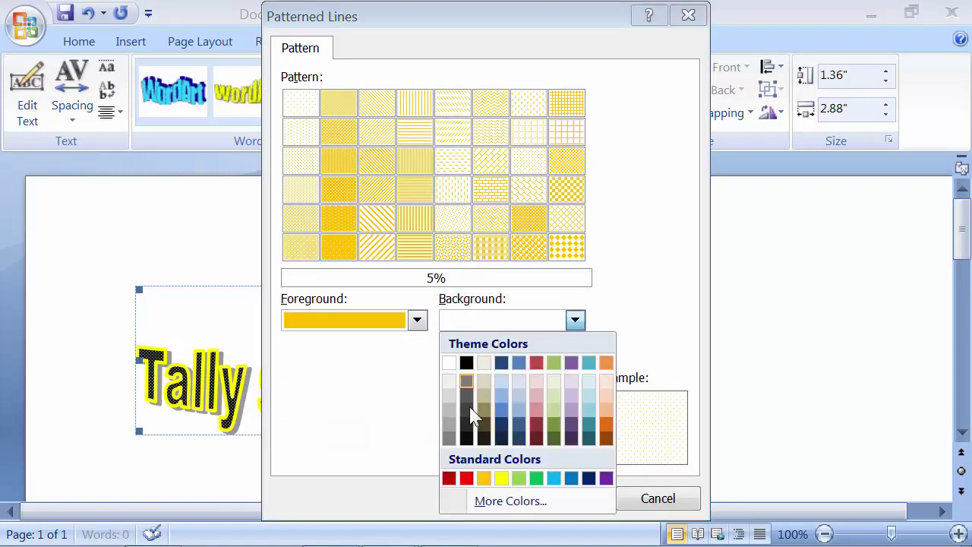
click(589, 478)
click(451, 225)
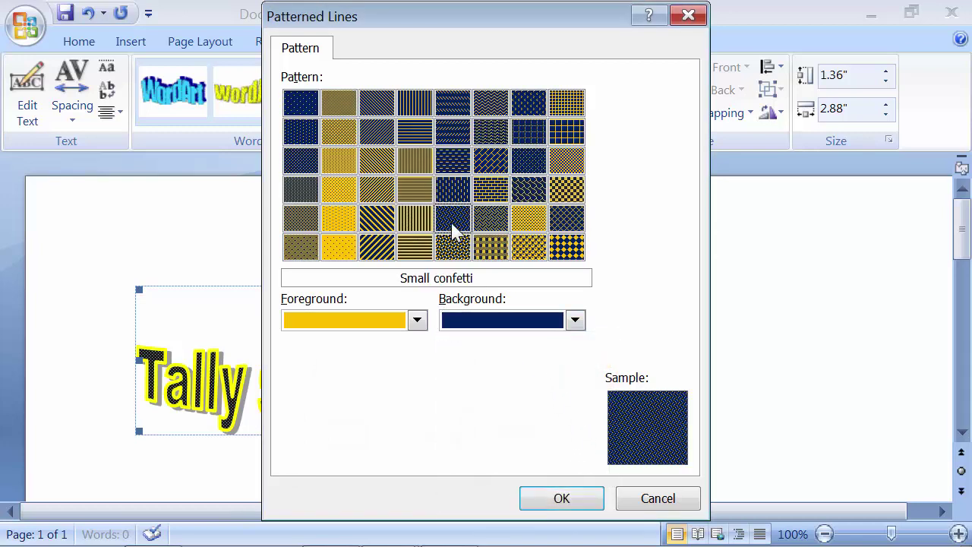
click(453, 190)
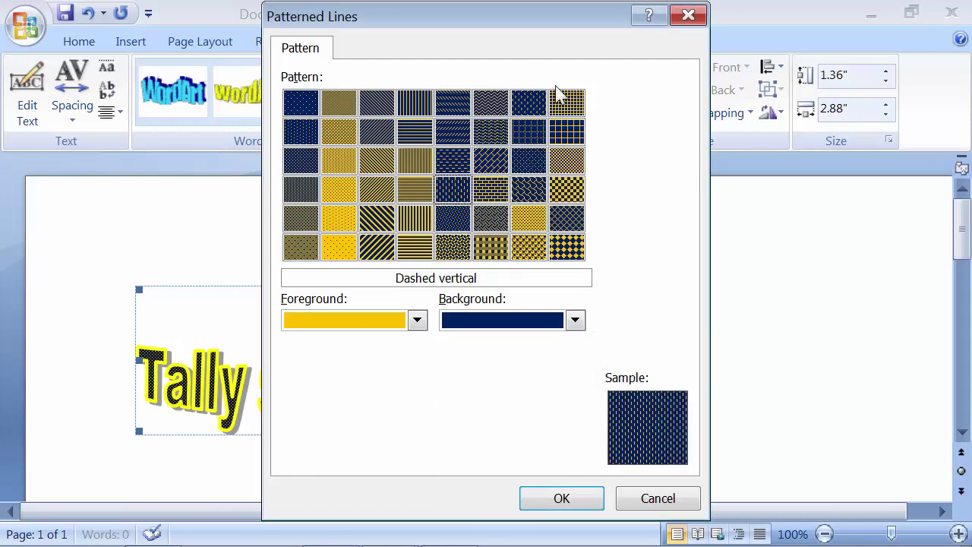
click(567, 498)
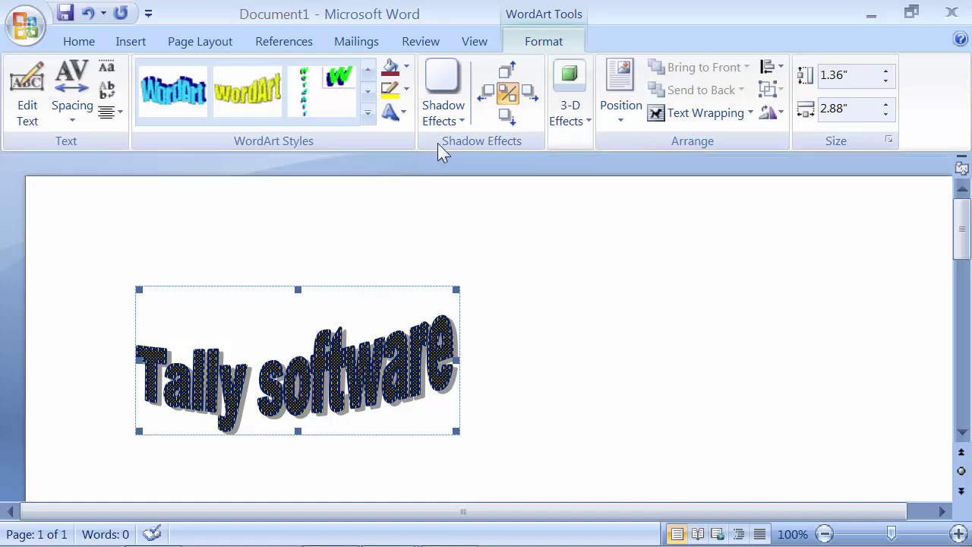
Replace the wave with the second Warp shape from Change WordArt Shape.
click(404, 115)
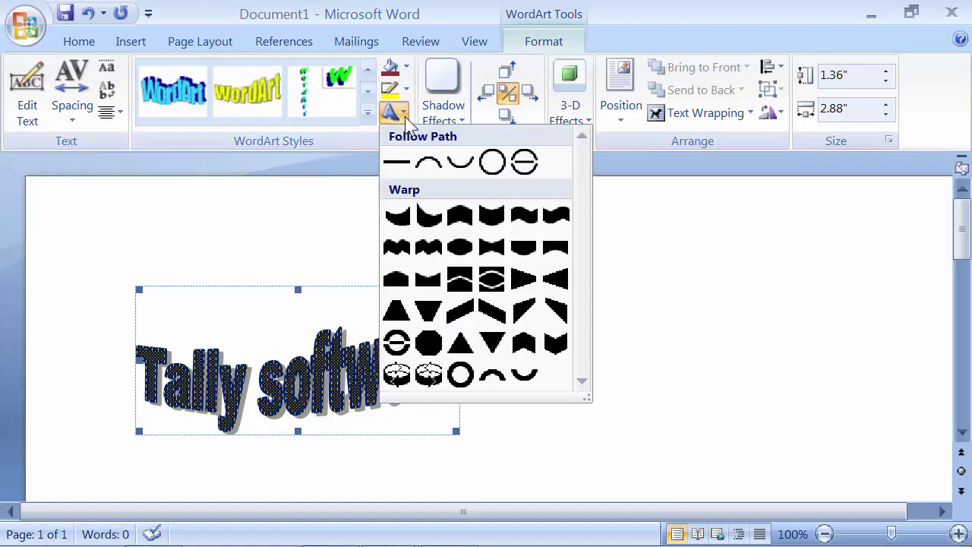
click(357, 147)
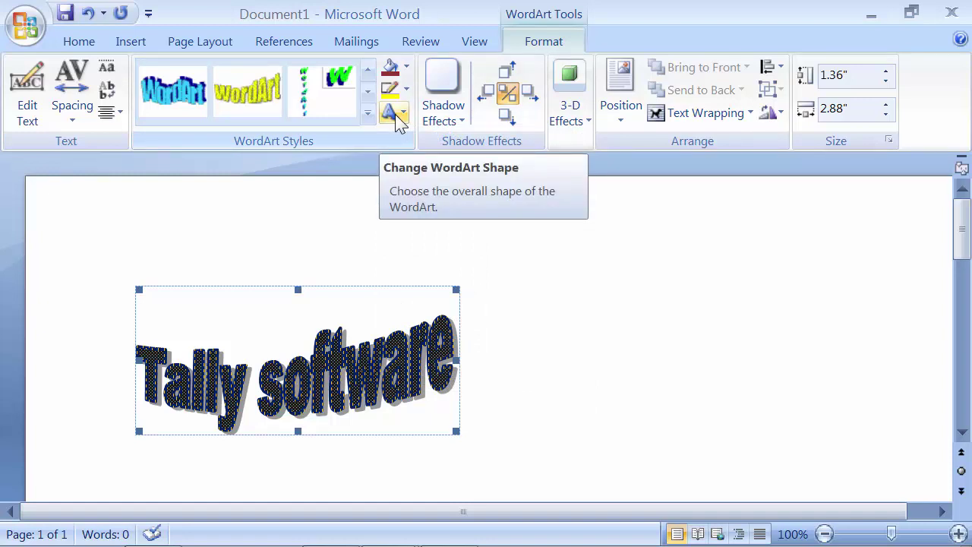
click(400, 122)
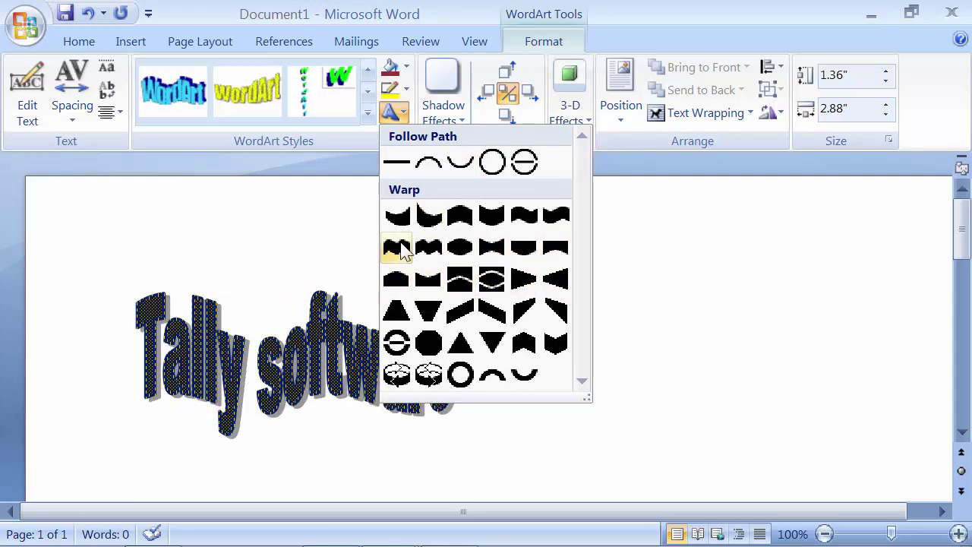
click(431, 215)
click(394, 113)
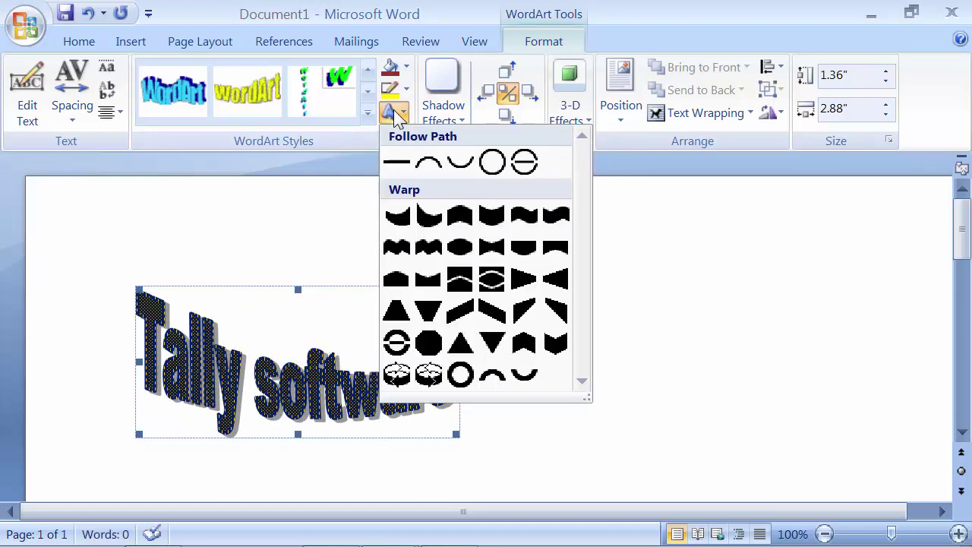
click(395, 114)
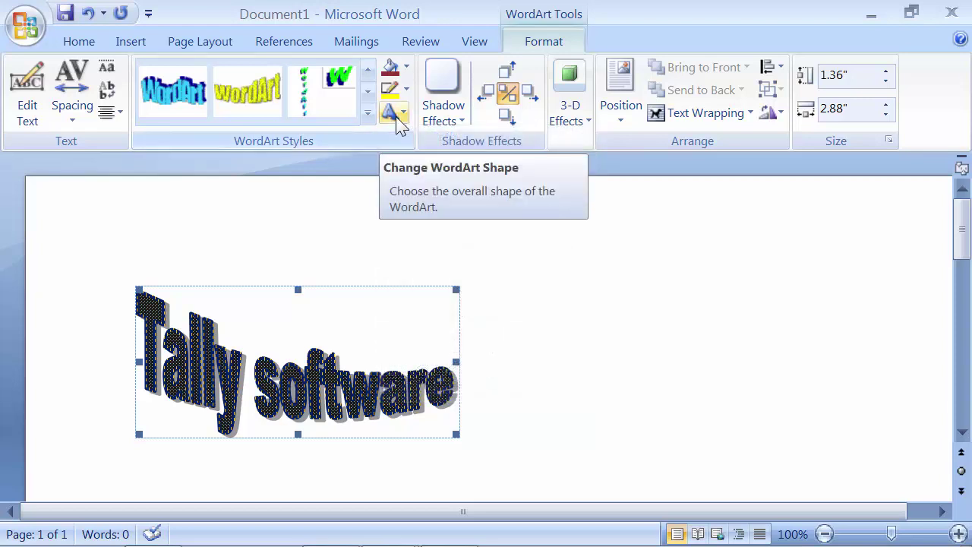
Apply a perspective shadow to the WordArt and color it dark red.
click(444, 121)
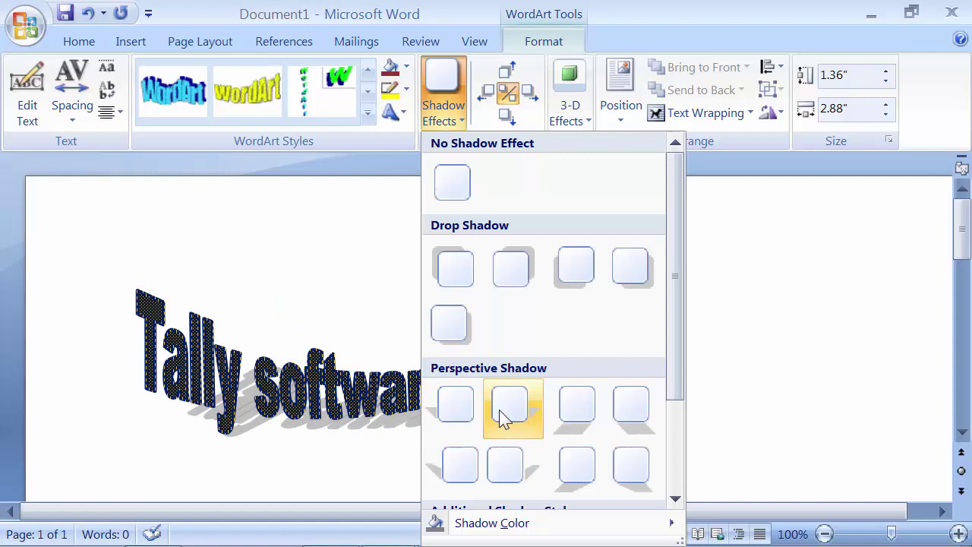
click(621, 416)
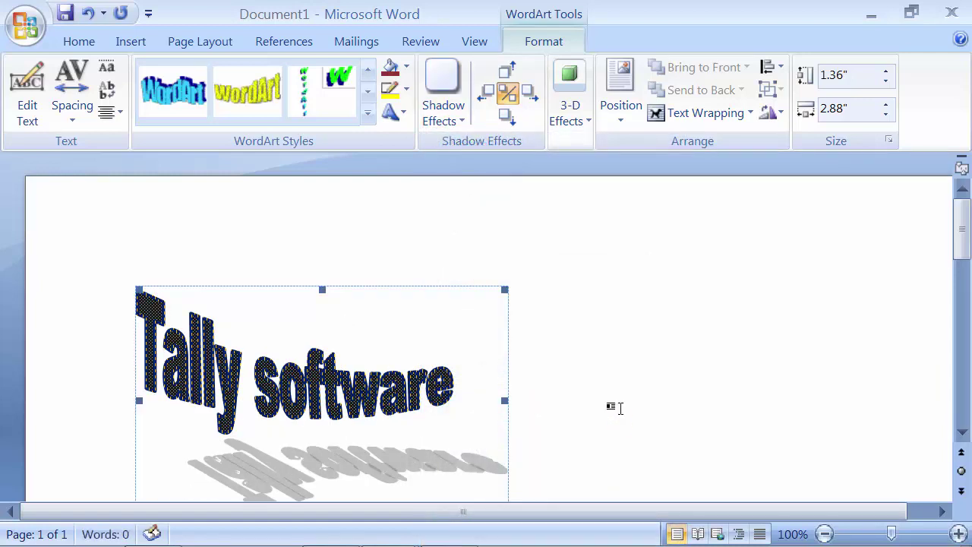
click(455, 119)
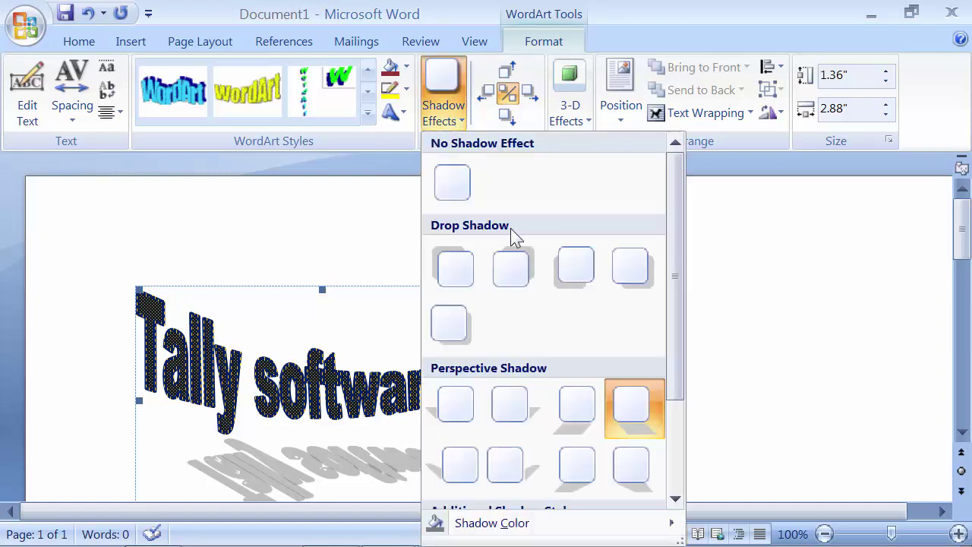
mouse_move(522, 531)
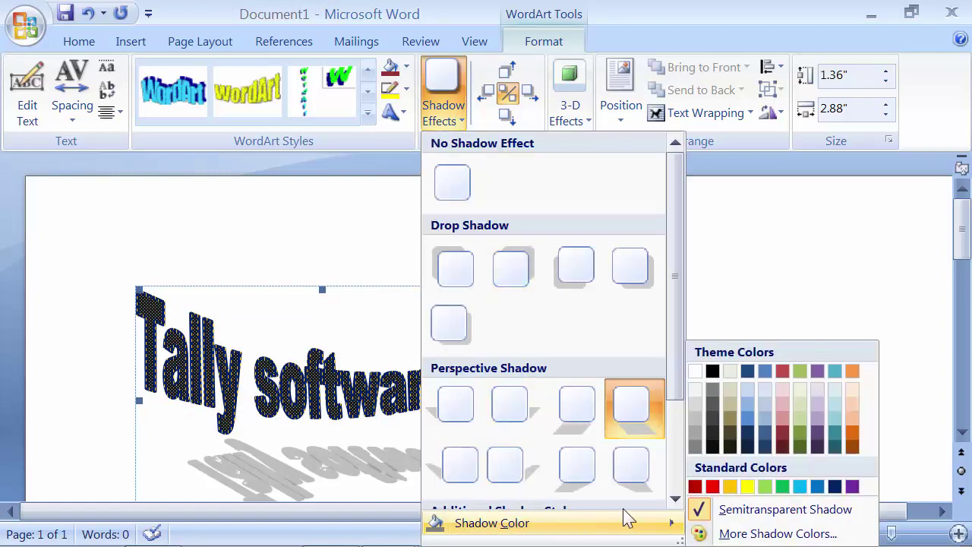
click(713, 488)
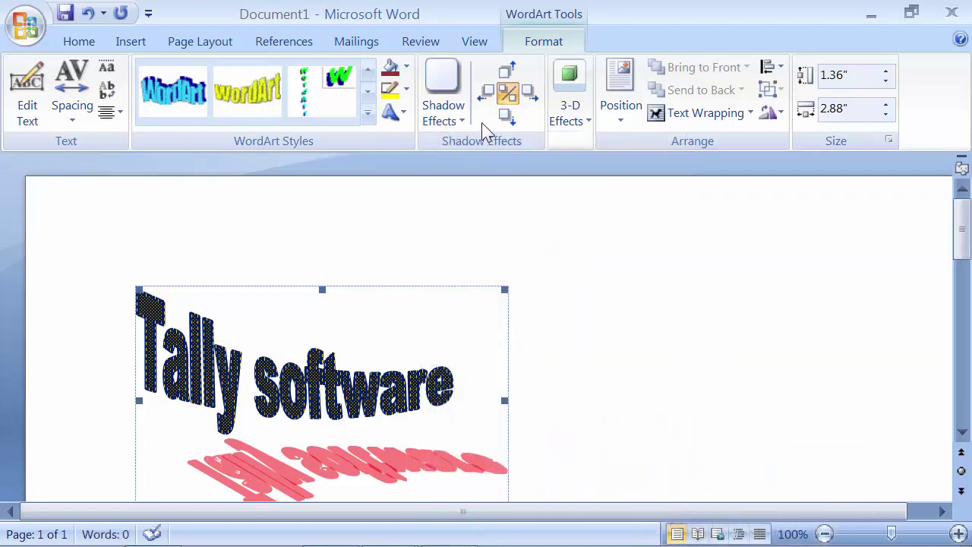
Nudge the red shadow up, down, left and right until it sits slightly left beneath the letters.
click(507, 74)
click(508, 74)
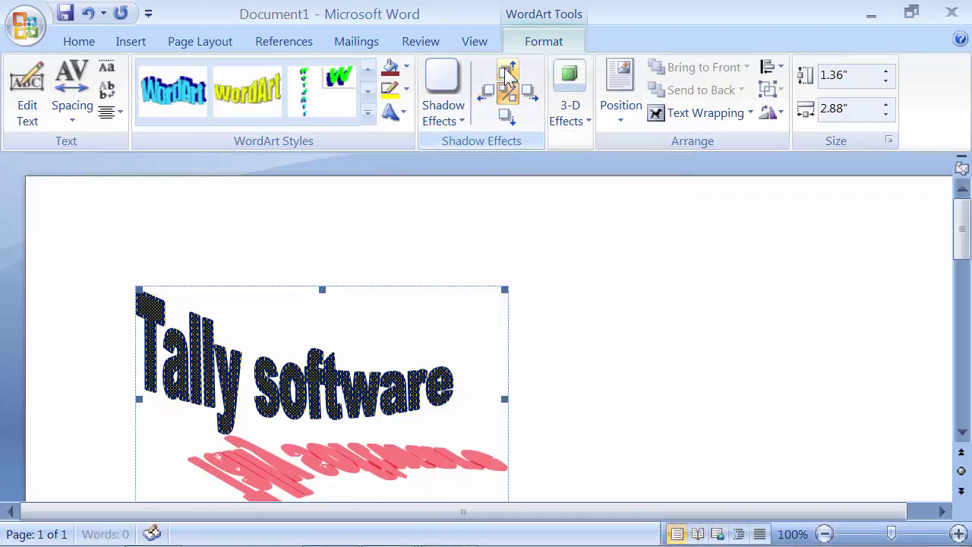
click(508, 73)
click(507, 73)
click(507, 73)
click(507, 74)
click(508, 74)
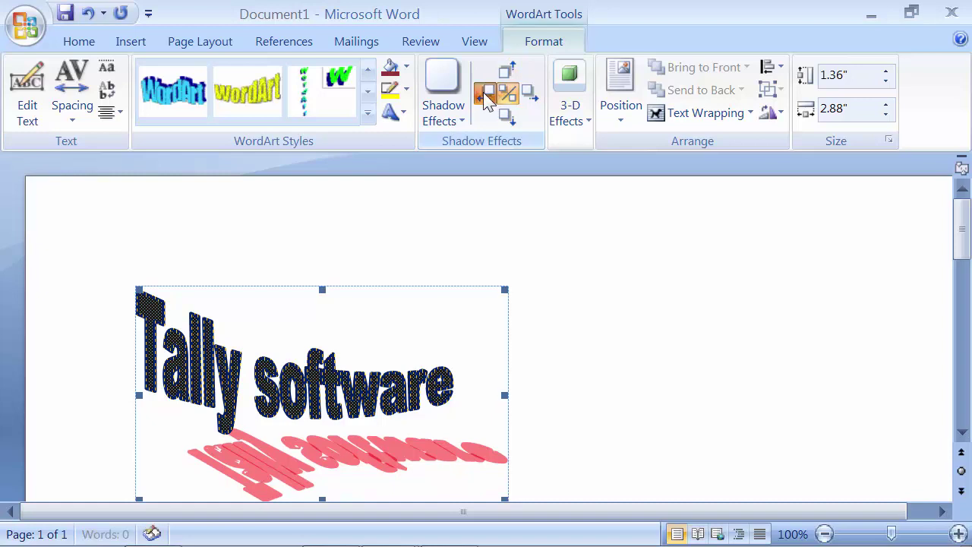
click(486, 94)
click(527, 96)
click(527, 96)
click(507, 116)
click(507, 116)
click(505, 116)
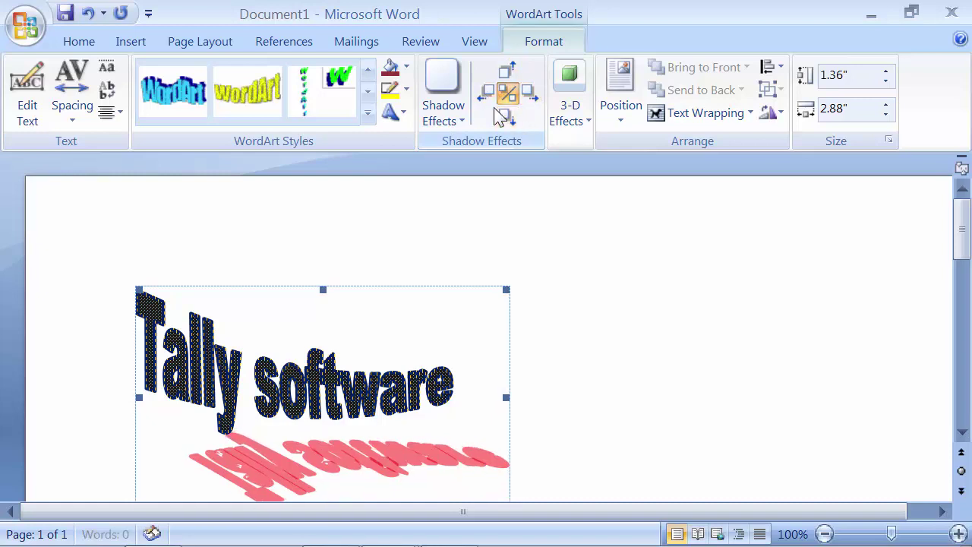
click(492, 95)
click(492, 94)
click(492, 94)
click(492, 94)
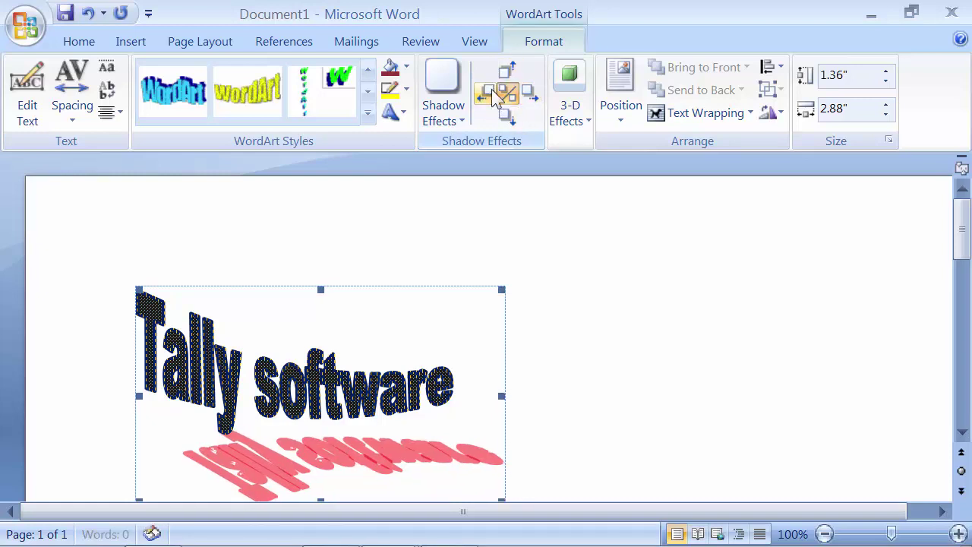
click(495, 94)
click(527, 95)
click(527, 96)
click(507, 117)
click(507, 117)
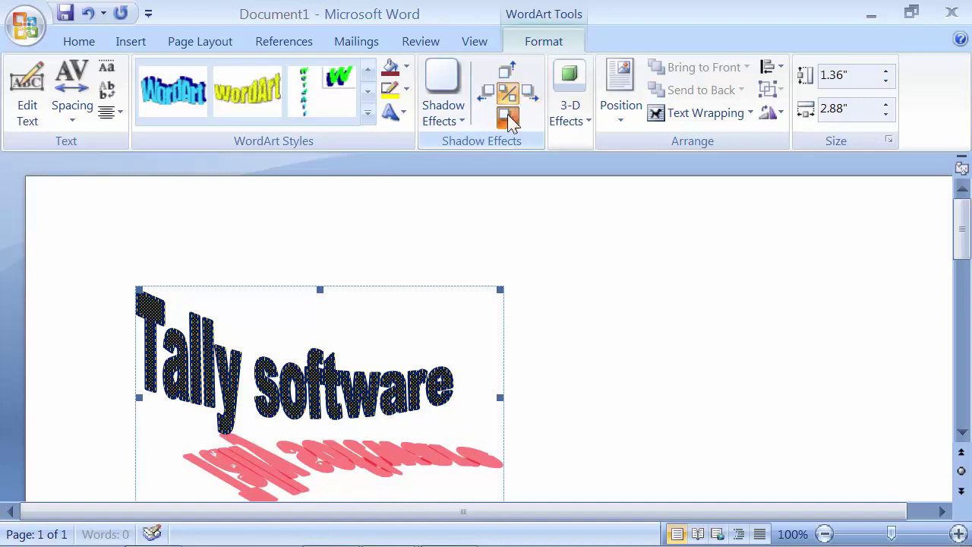
click(507, 117)
click(486, 94)
click(507, 70)
click(527, 94)
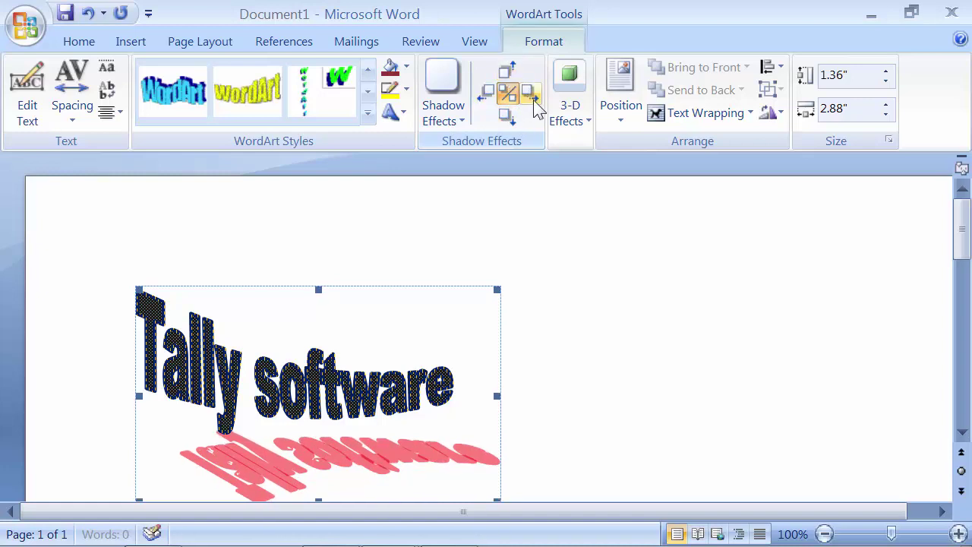
click(534, 101)
click(534, 101)
click(534, 101)
click(534, 101)
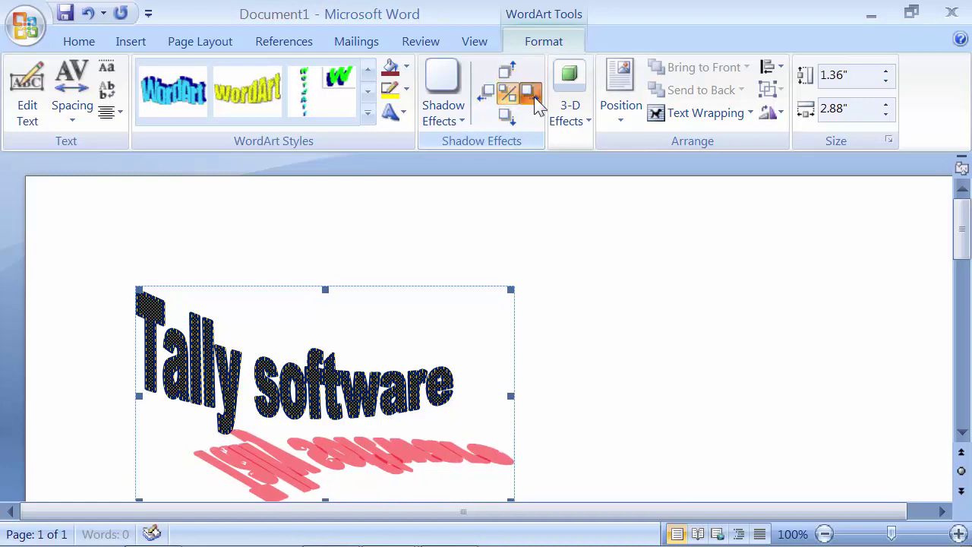
click(533, 101)
click(533, 101)
click(486, 96)
click(486, 96)
click(486, 95)
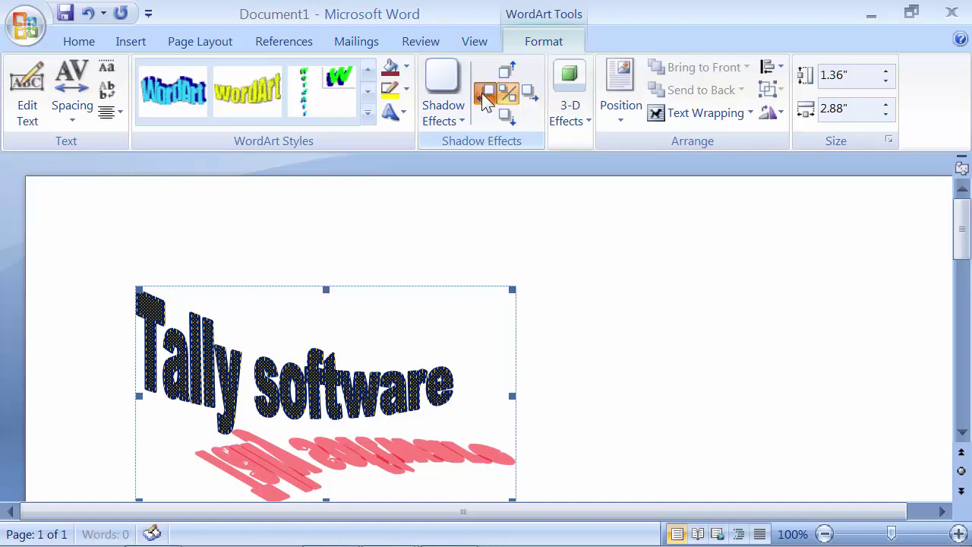
click(485, 98)
click(486, 97)
click(486, 98)
click(486, 97)
click(486, 98)
click(486, 97)
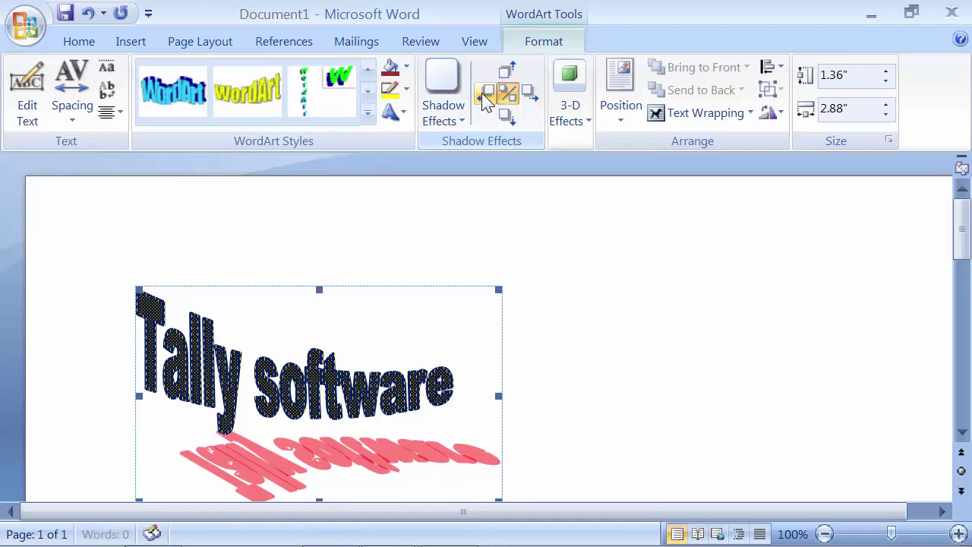
click(486, 98)
click(486, 97)
click(486, 98)
click(486, 97)
click(486, 97)
click(486, 97)
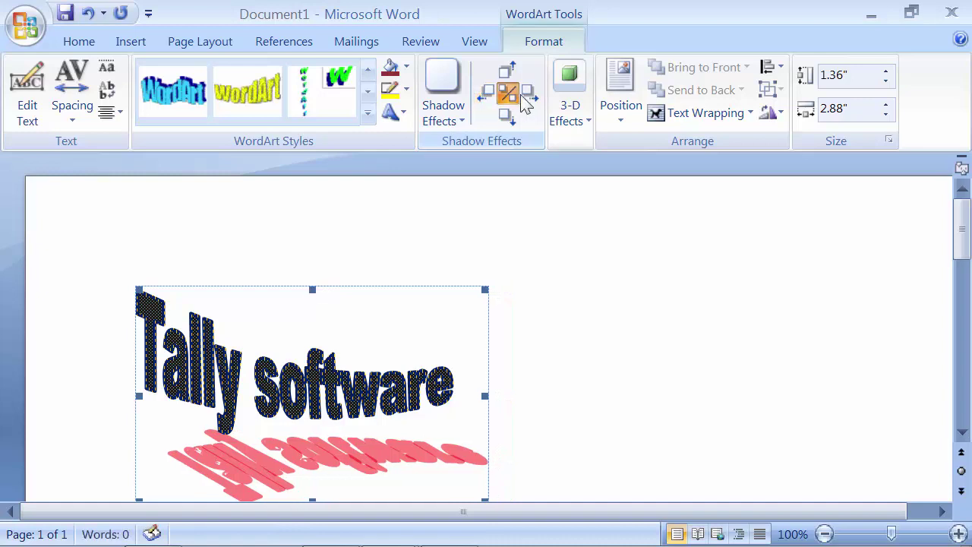
Apply the second Parallel 3-D effect to the Tally software WordArt for dark extruded lettering.
click(559, 124)
click(572, 207)
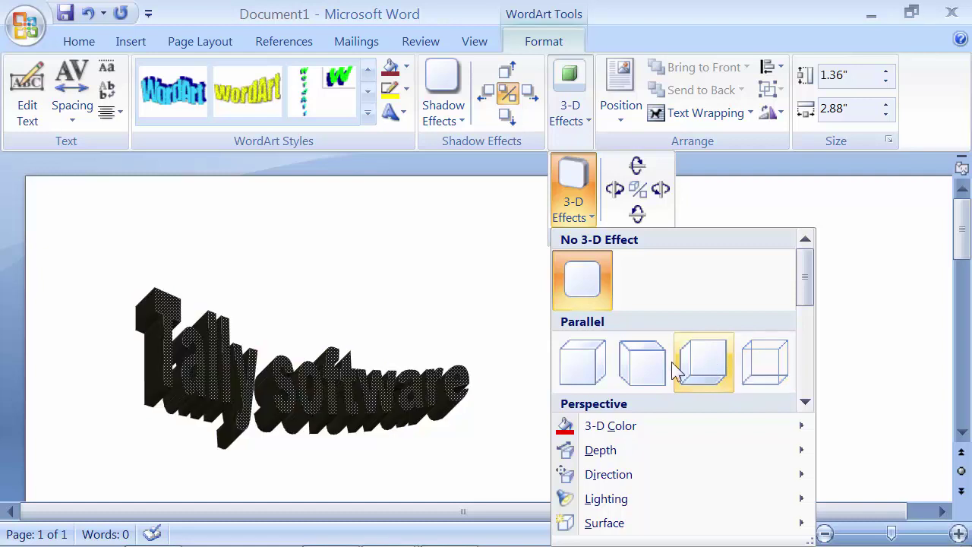
click(642, 363)
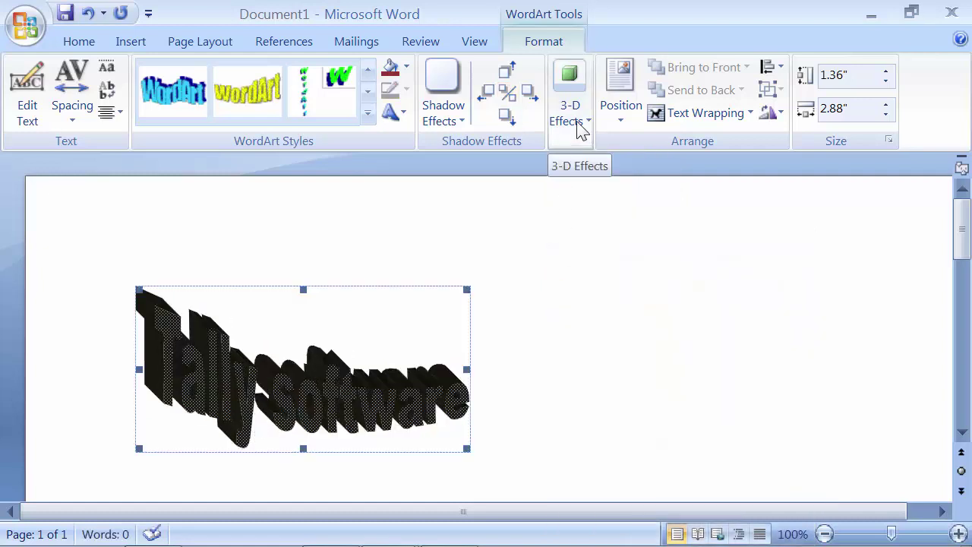
click(622, 126)
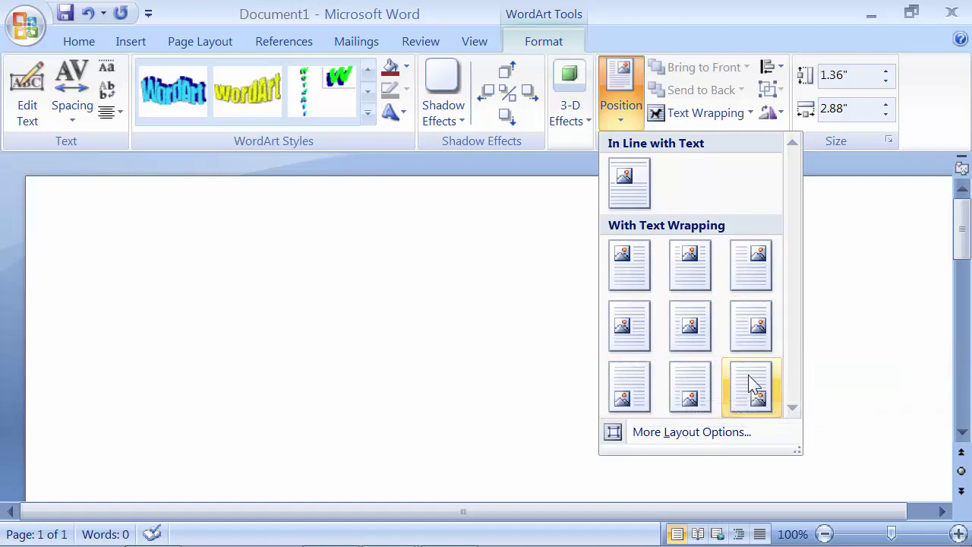
Dismiss the Position choices unchanged and show the Text Wrapping options for the WordArt.
click(446, 271)
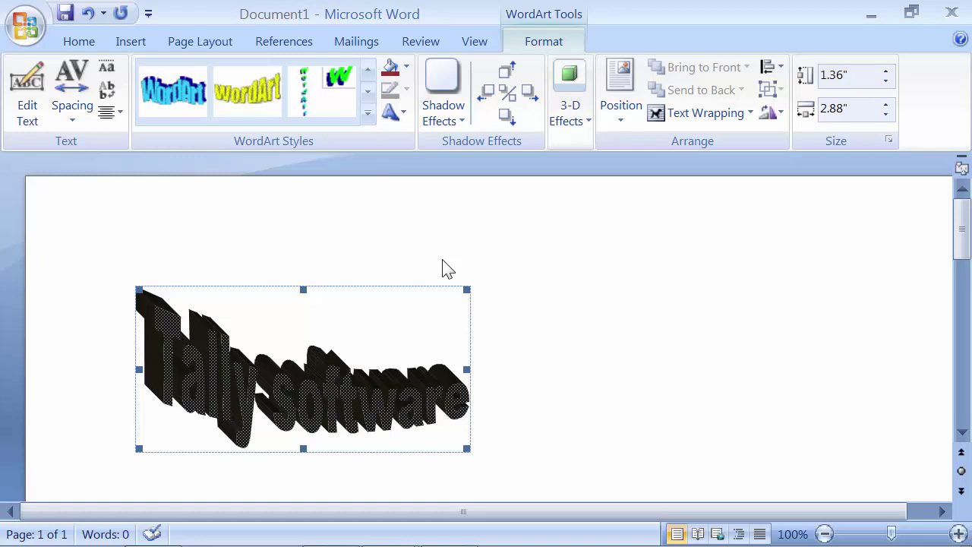
click(692, 114)
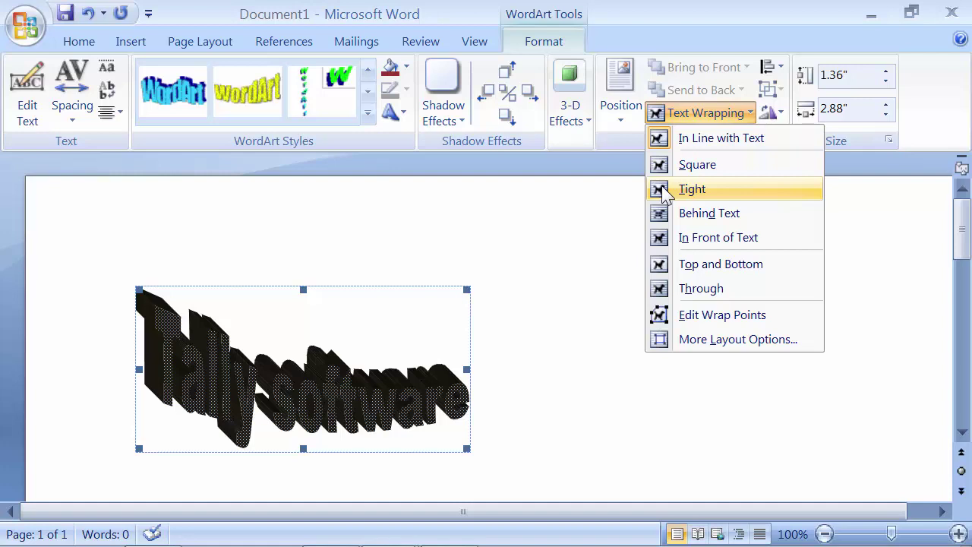
Dismiss Text Wrapping unchanged, inspect the Align options twice, then show the Rotate menu.
click(748, 114)
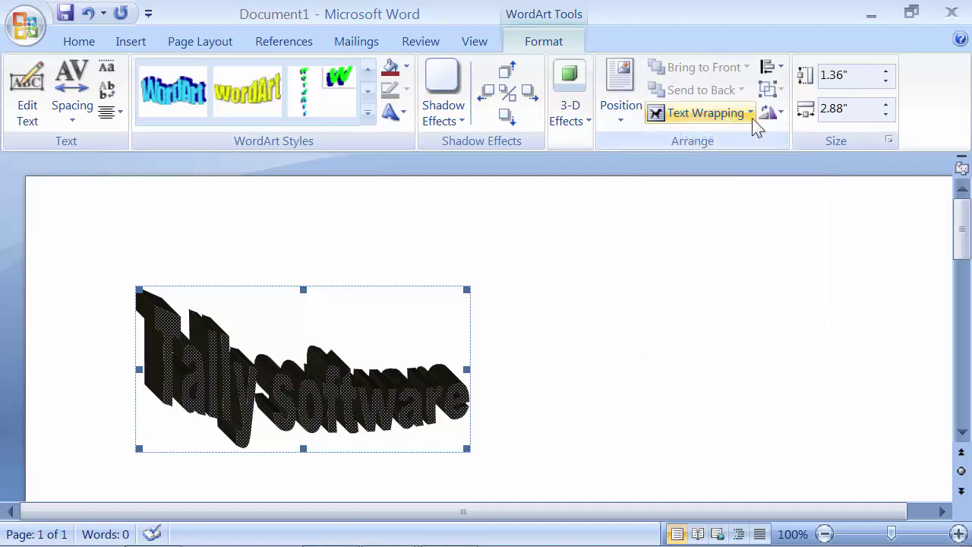
click(779, 70)
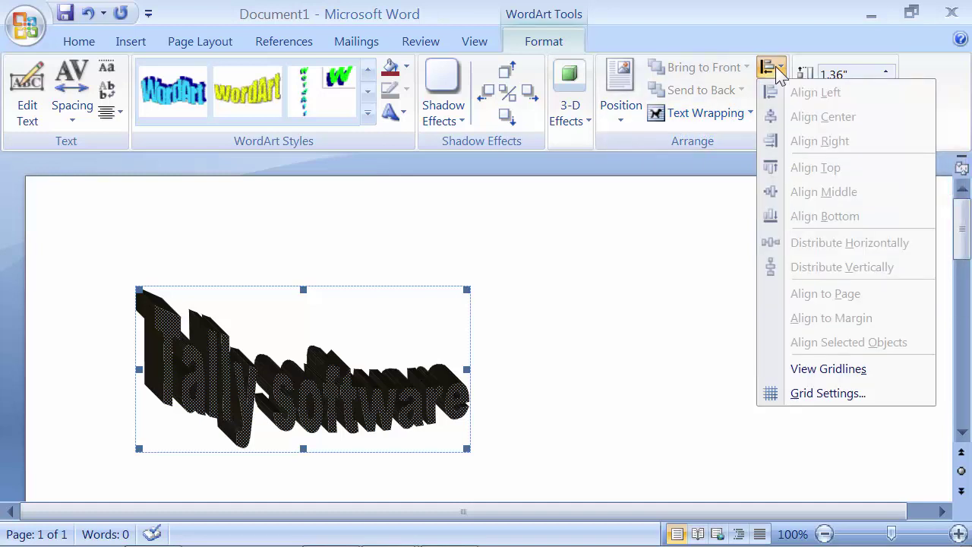
click(779, 70)
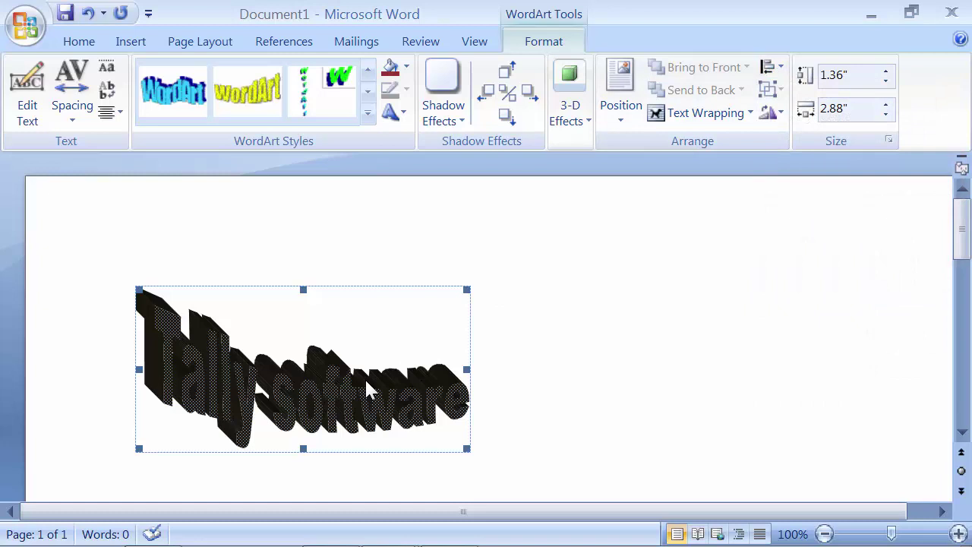
click(768, 70)
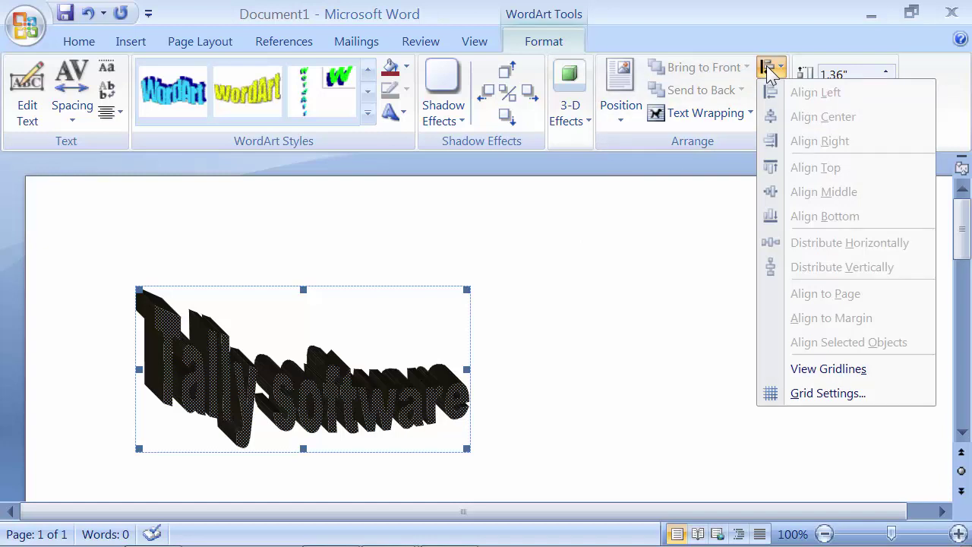
click(767, 70)
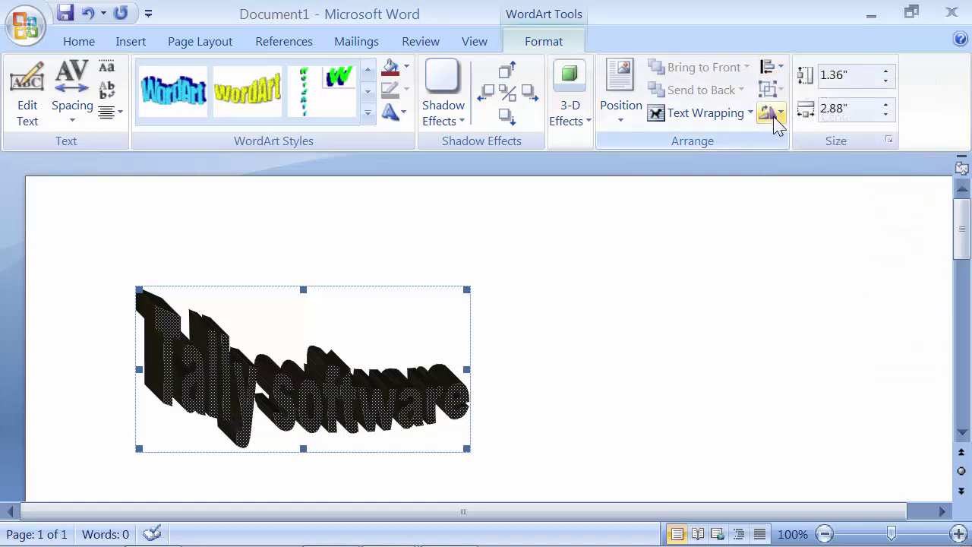
click(773, 118)
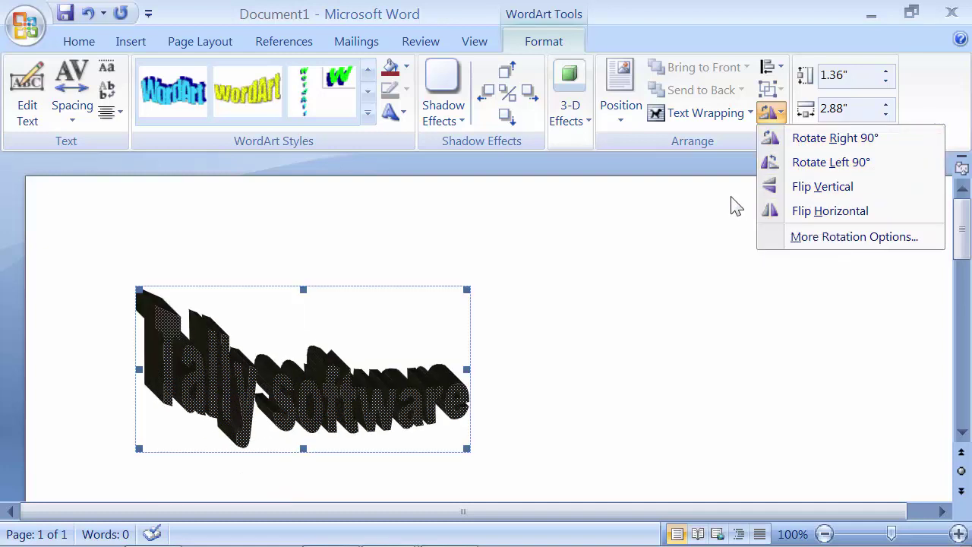
Close the Rotate menu without flipping and check the WordArt's 1.36" height and 2.88" width.
click(853, 74)
drag(853, 74, 830, 76)
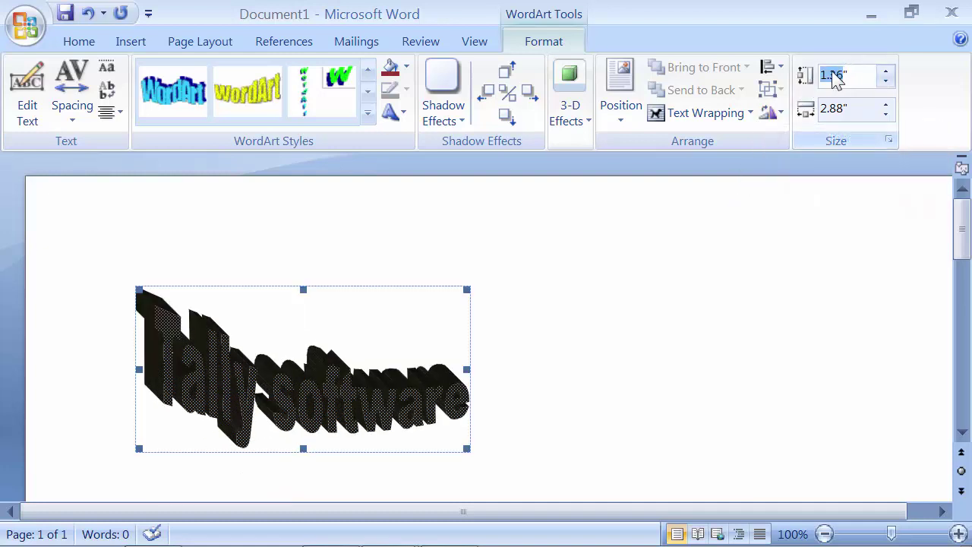
drag(848, 108, 834, 109)
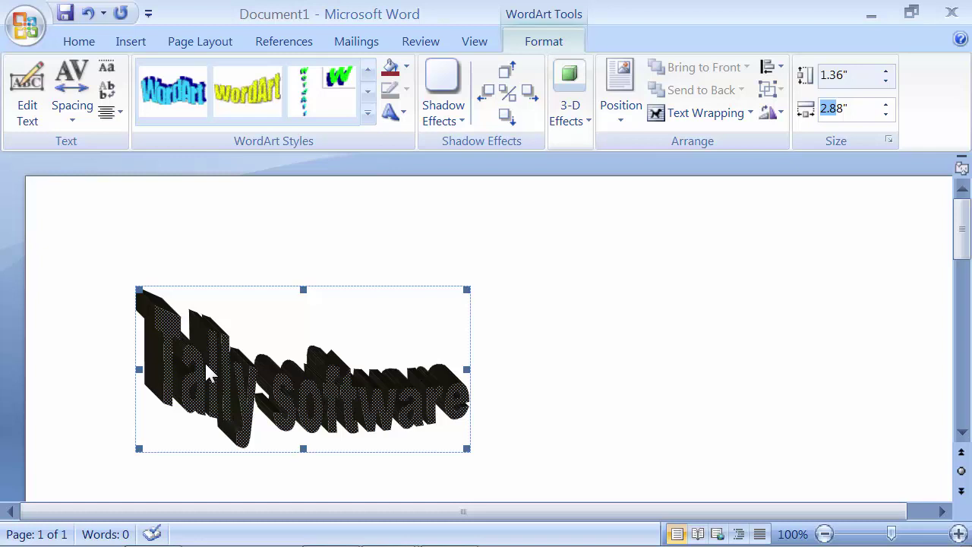
click(25, 124)
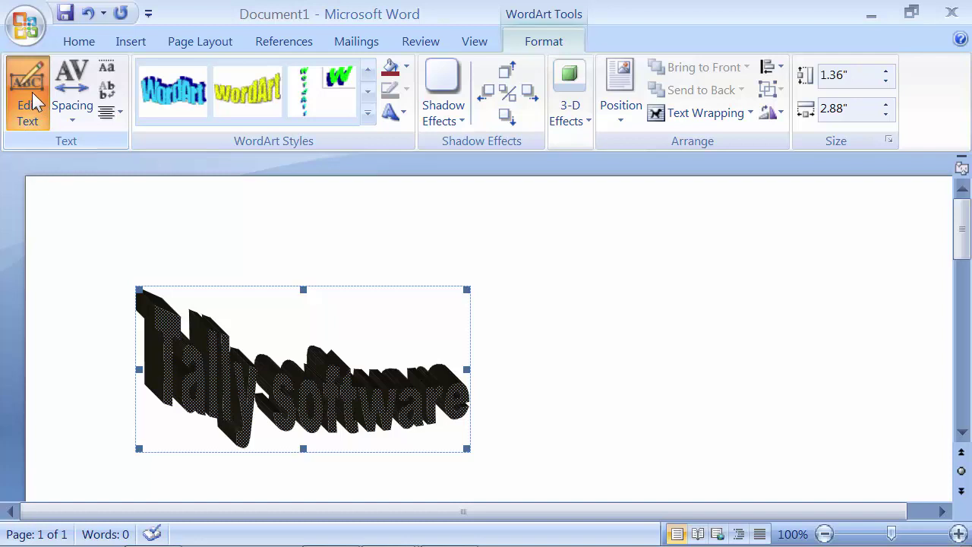
Append ' erp' to the WordArt text and widen it to 3.29 inches.
click(27, 110)
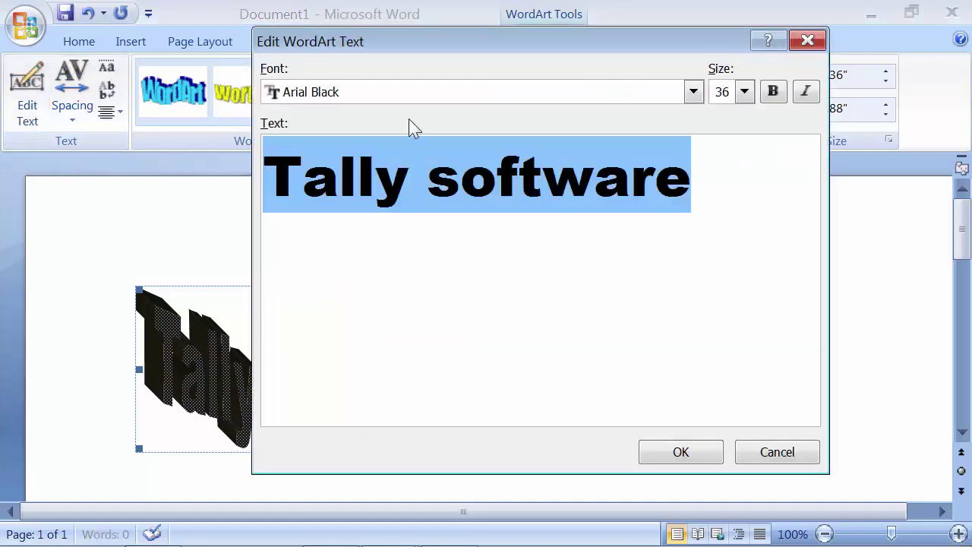
drag(478, 58, 558, 48)
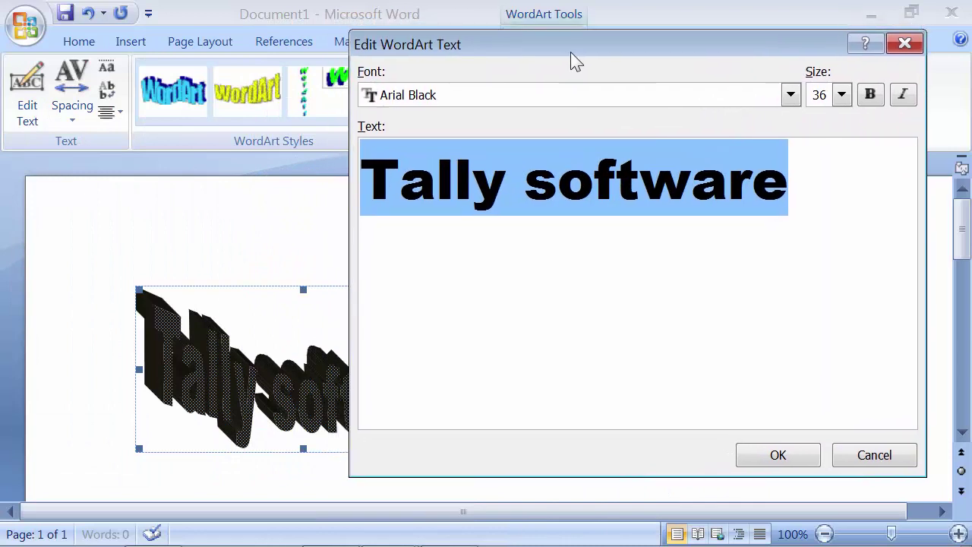
drag(558, 49, 581, 55)
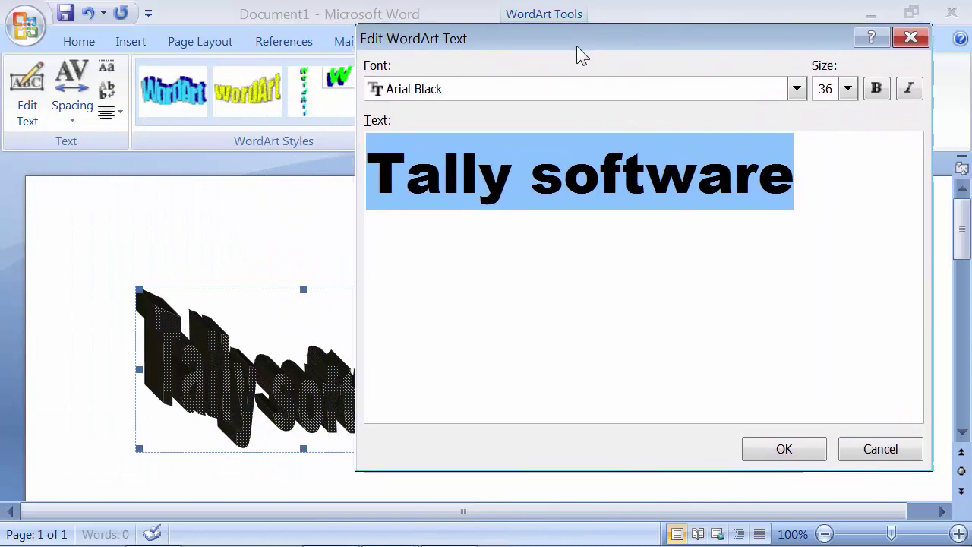
click(480, 173)
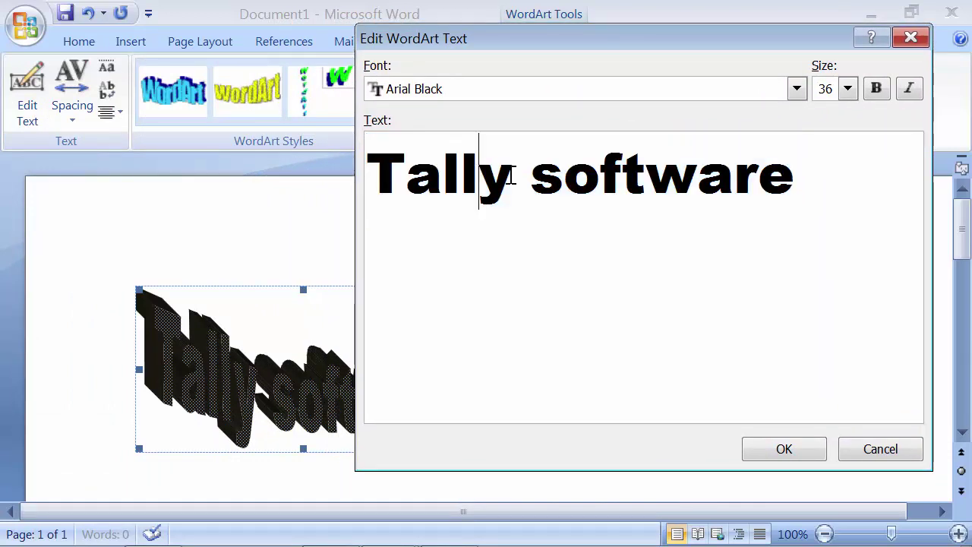
click(794, 170)
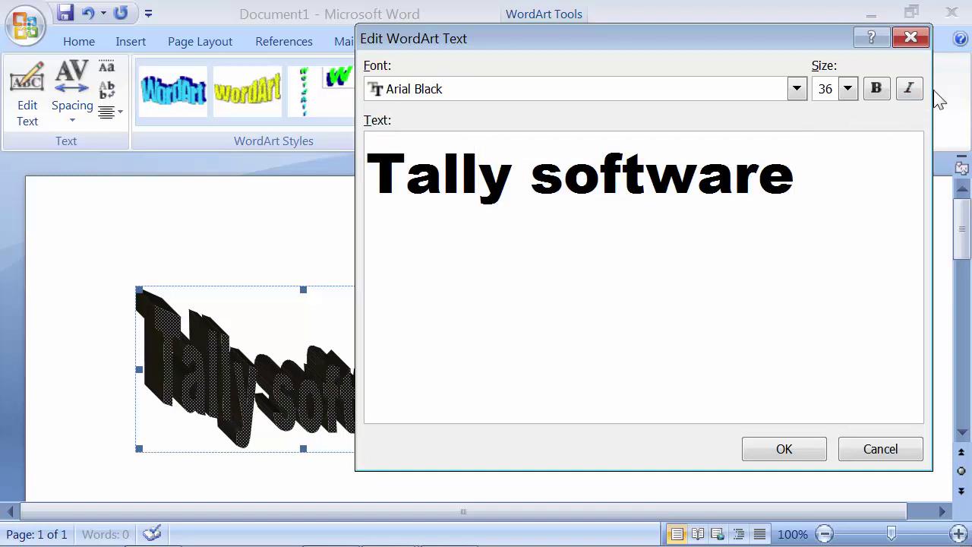
text(9)
key(BackSpace)
text(erp)
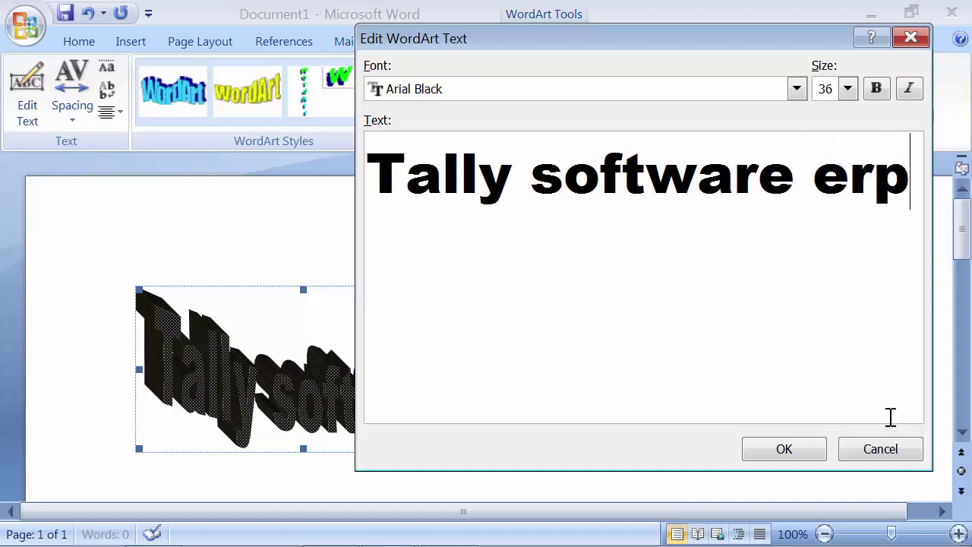
click(809, 448)
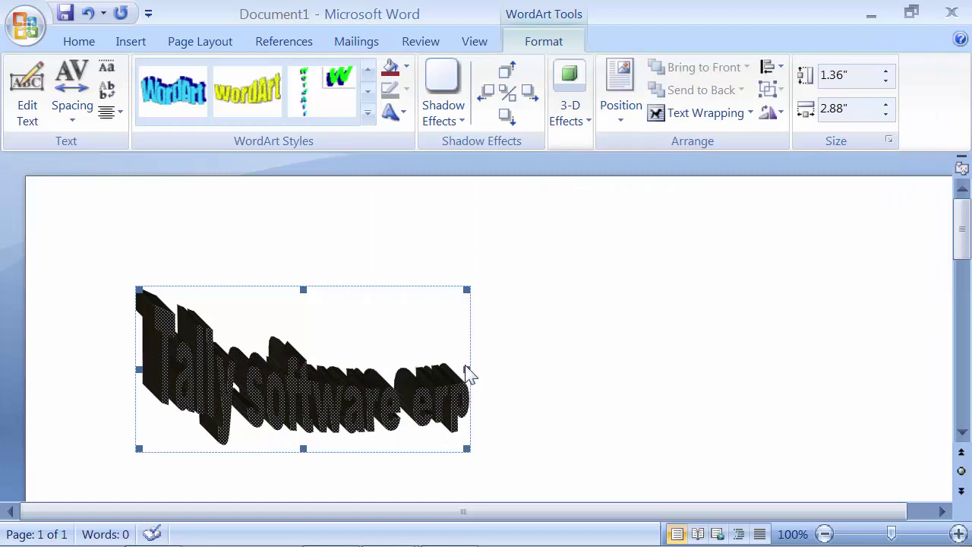
drag(468, 369, 512, 369)
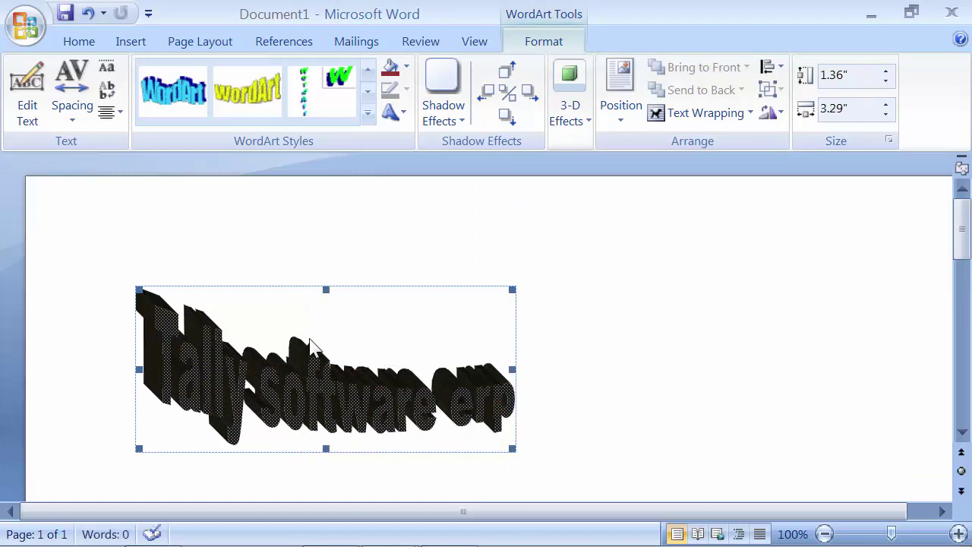
Apply the Plain Text WordArt shape and stretch the WordArt to 5.17 inches wide.
click(395, 113)
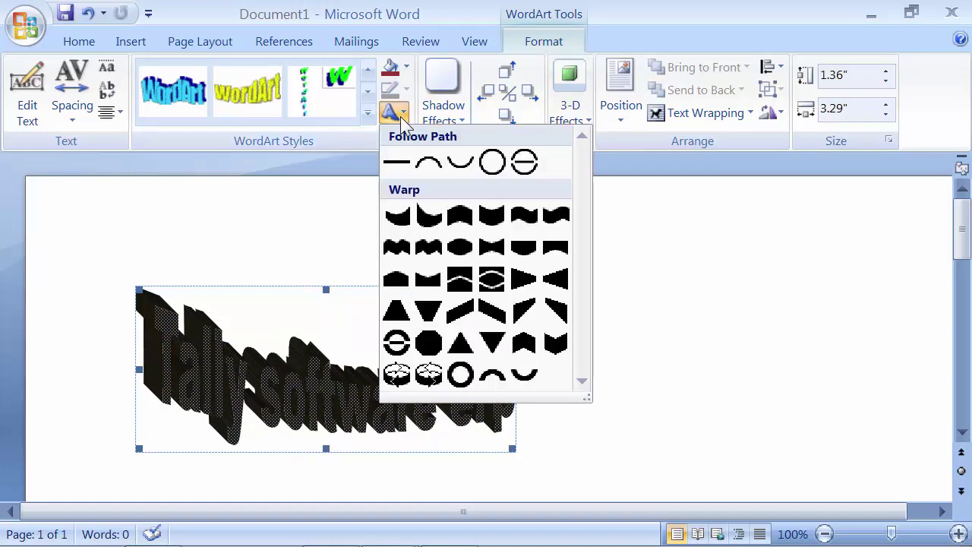
click(403, 169)
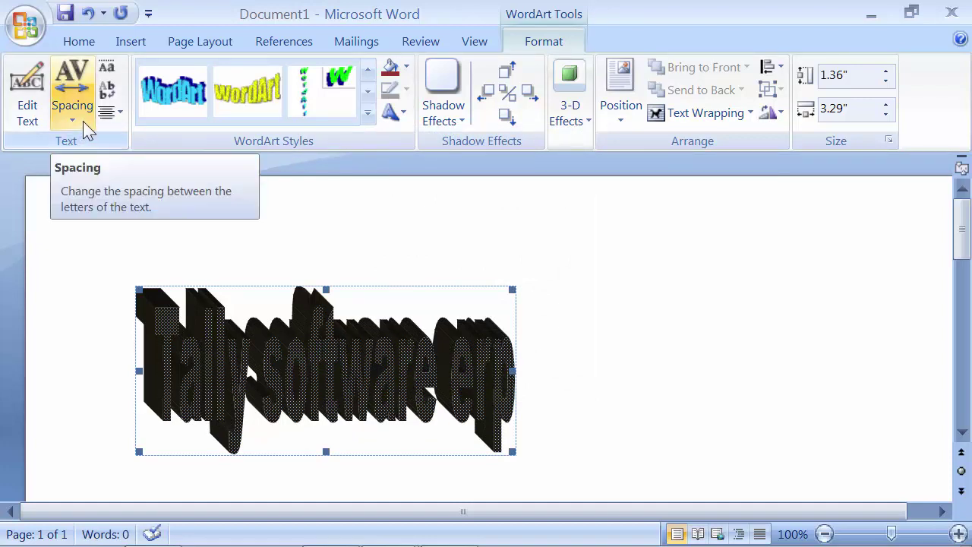
drag(513, 370, 718, 372)
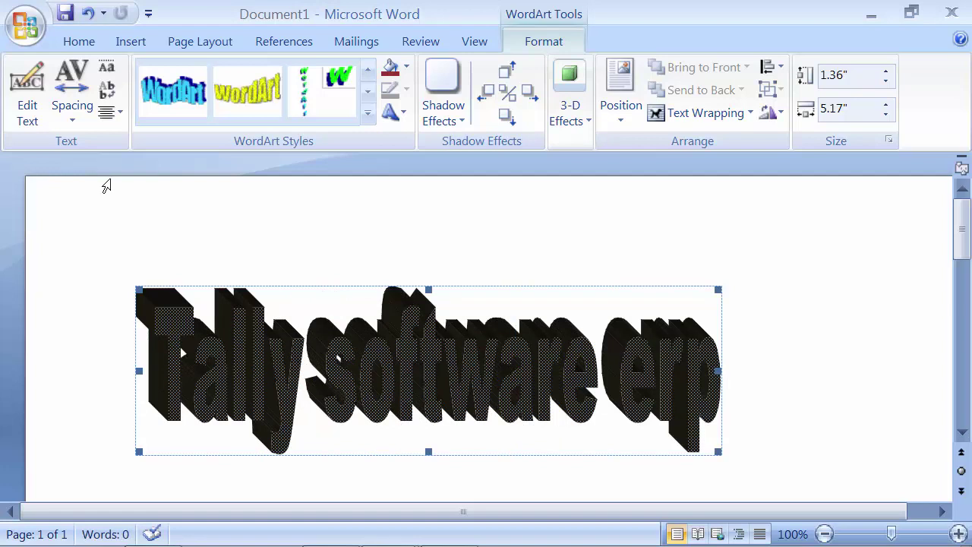
click(71, 126)
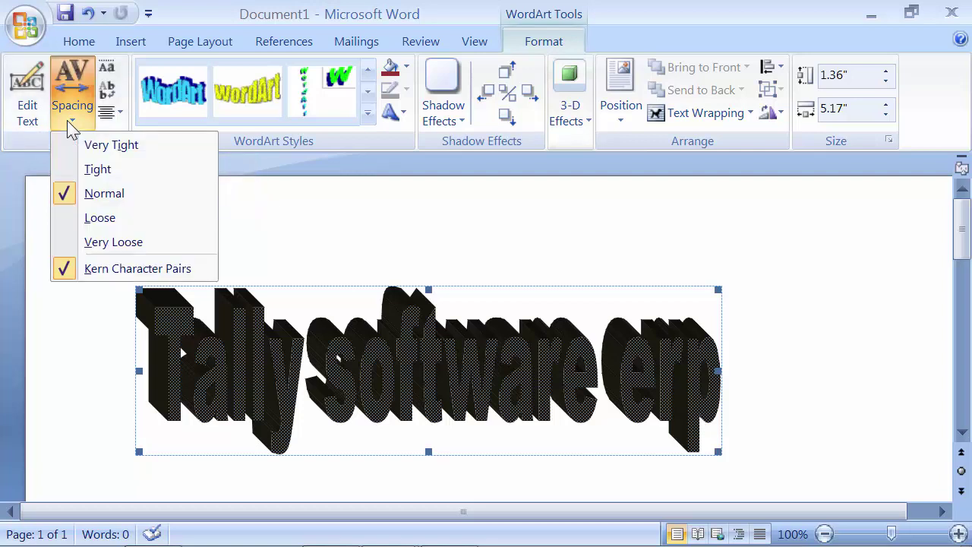
click(91, 219)
click(82, 125)
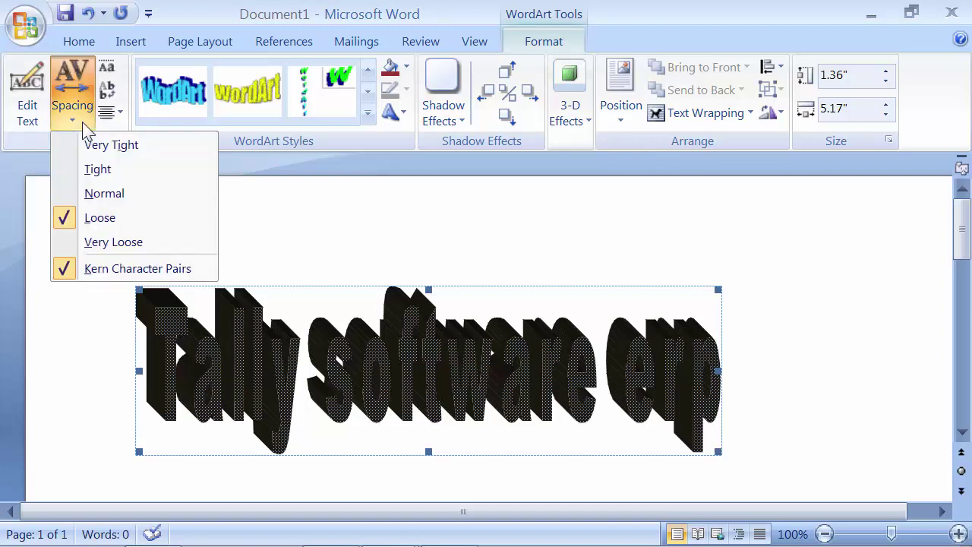
click(91, 241)
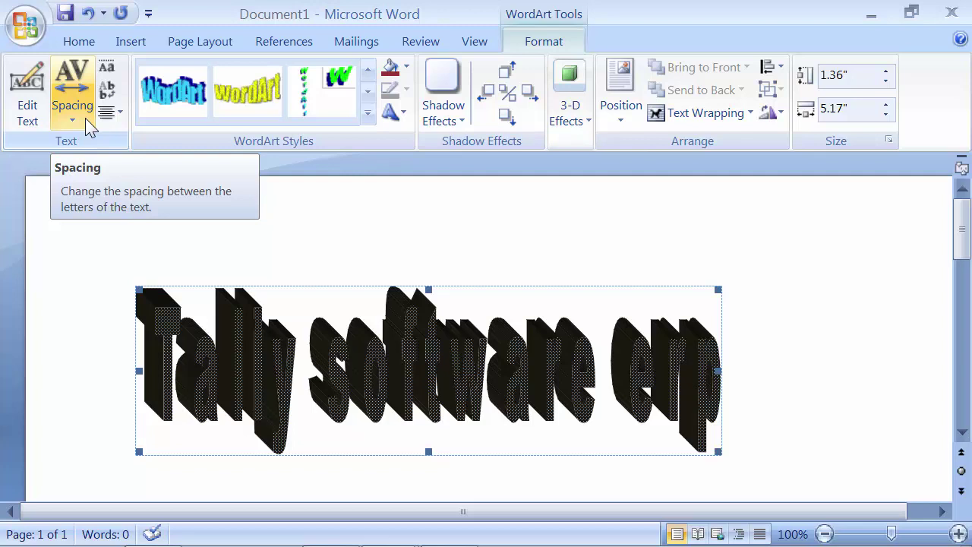
click(85, 118)
right_click(85, 118)
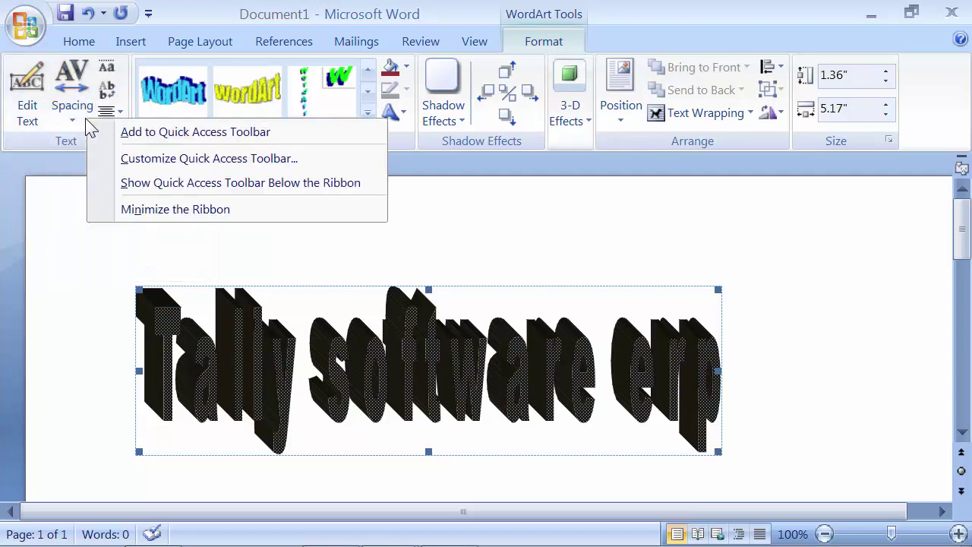
click(79, 116)
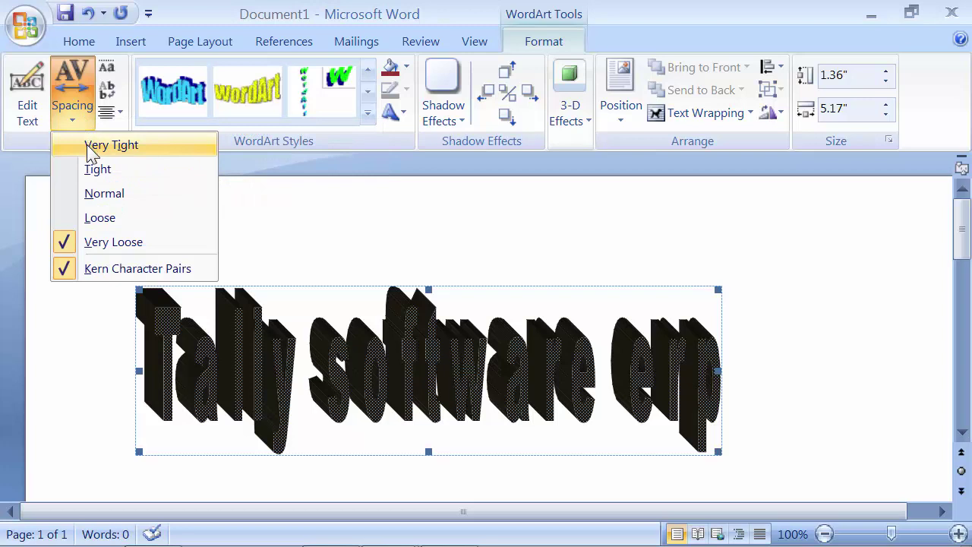
click(87, 145)
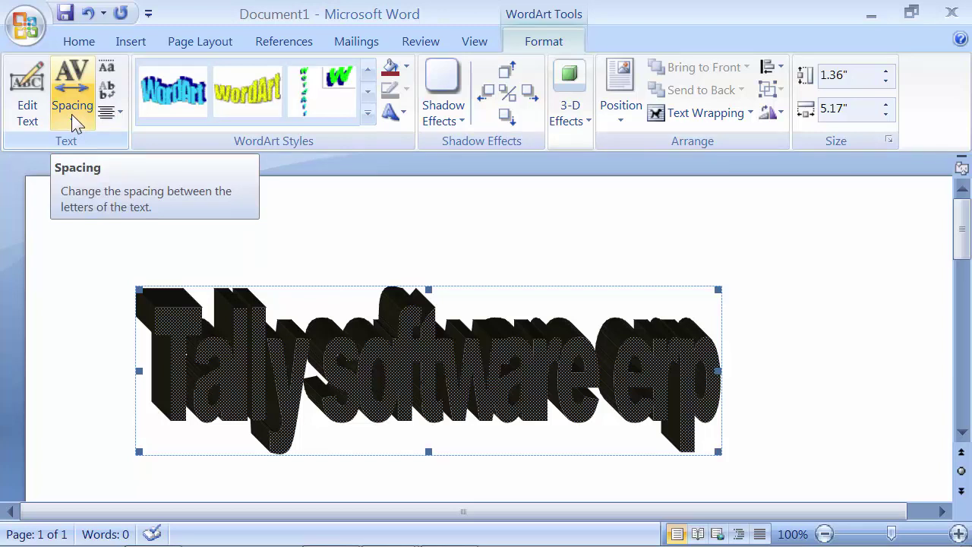
click(71, 114)
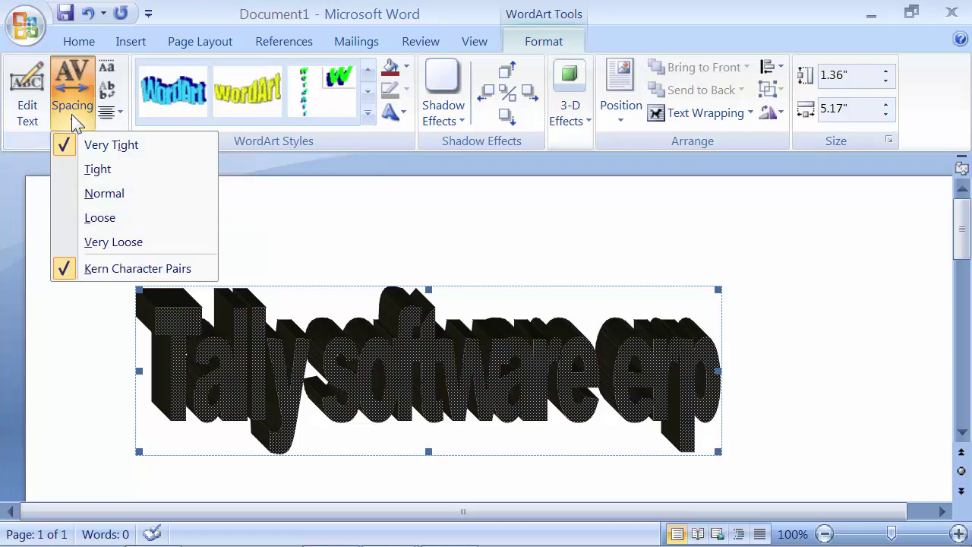
click(84, 175)
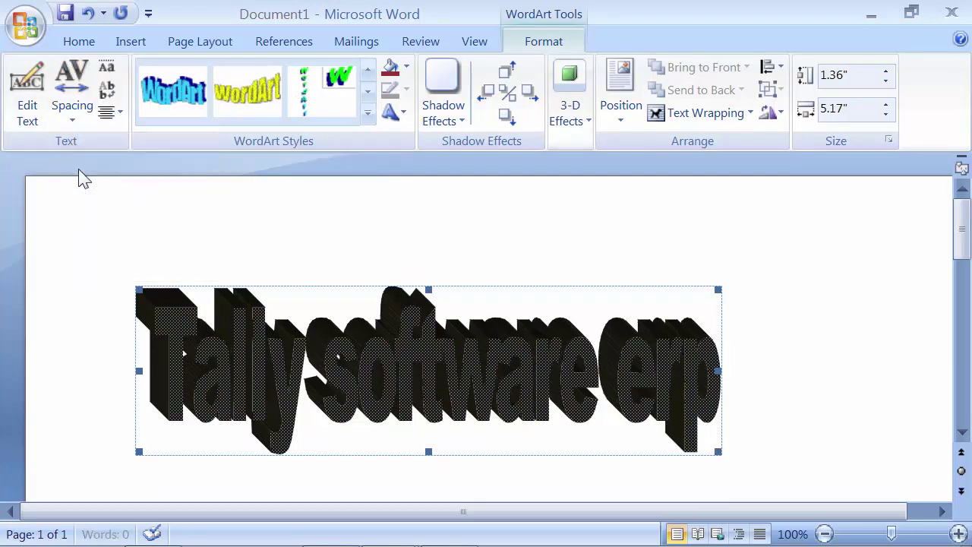
click(68, 108)
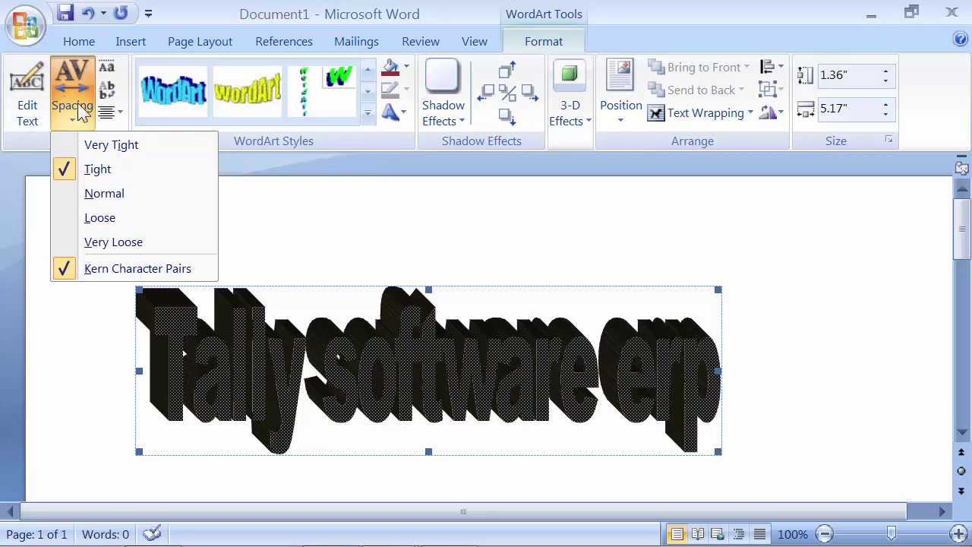
click(77, 104)
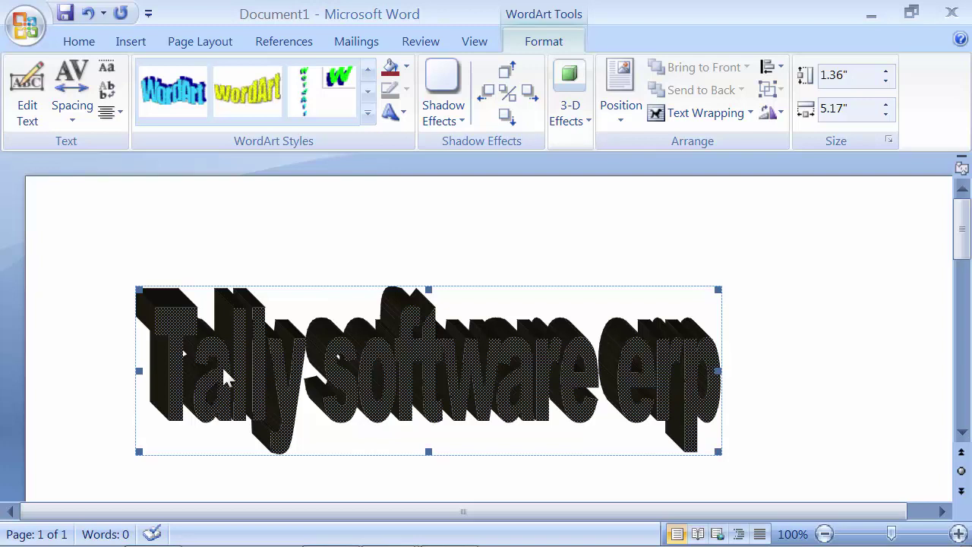
click(112, 71)
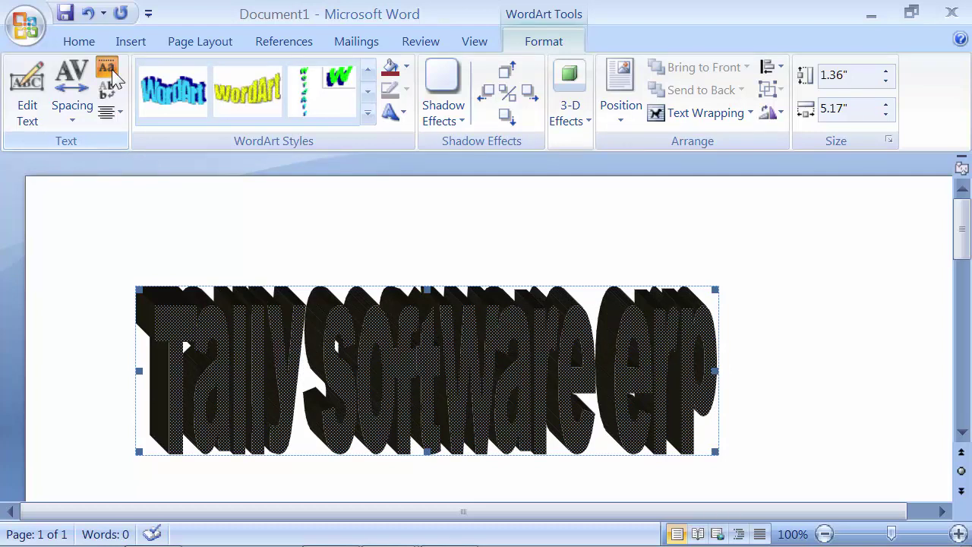
click(112, 70)
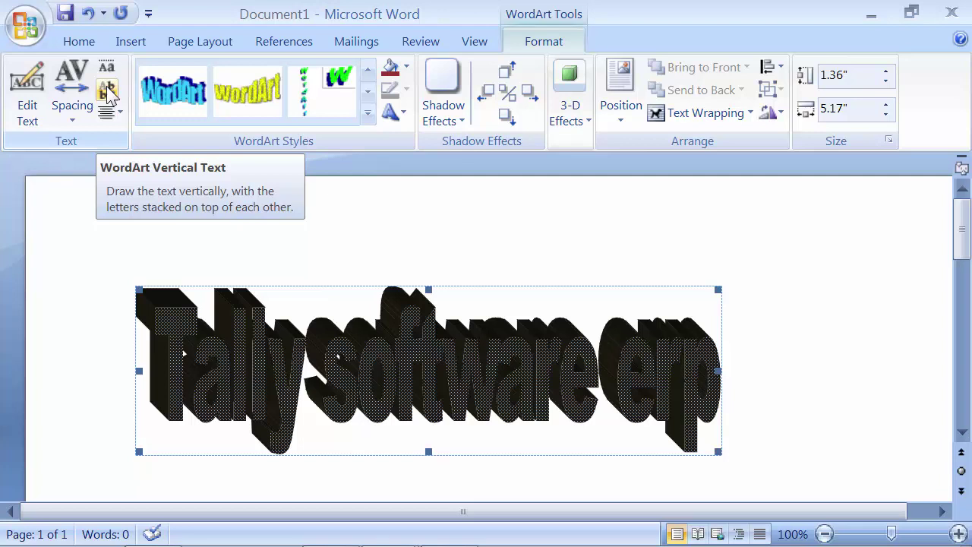
click(107, 90)
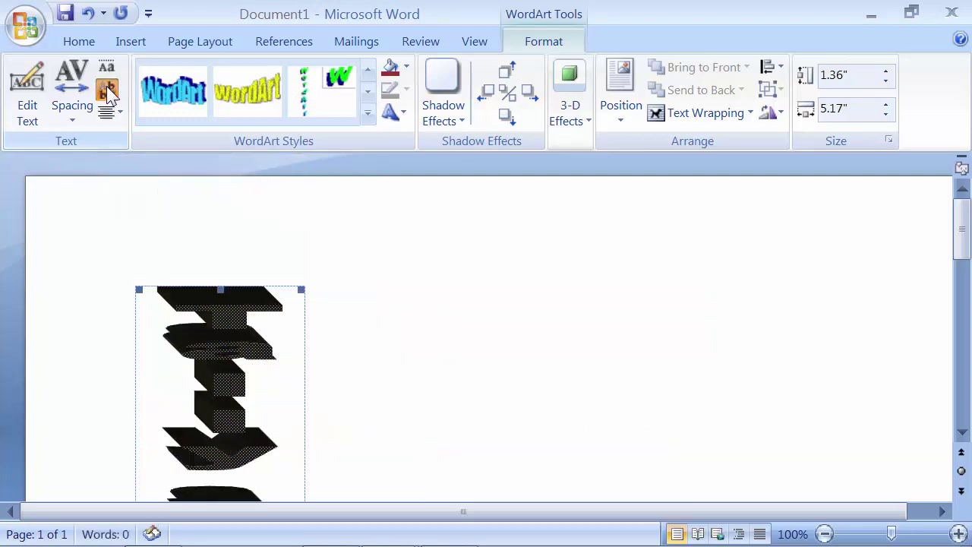
scroll(165, 239, down, 3)
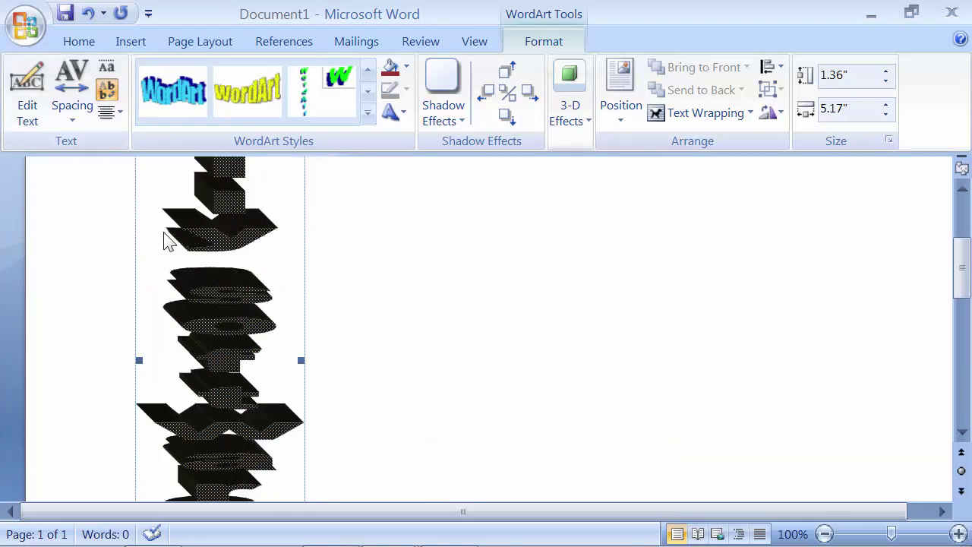
scroll(164, 238, up, 3)
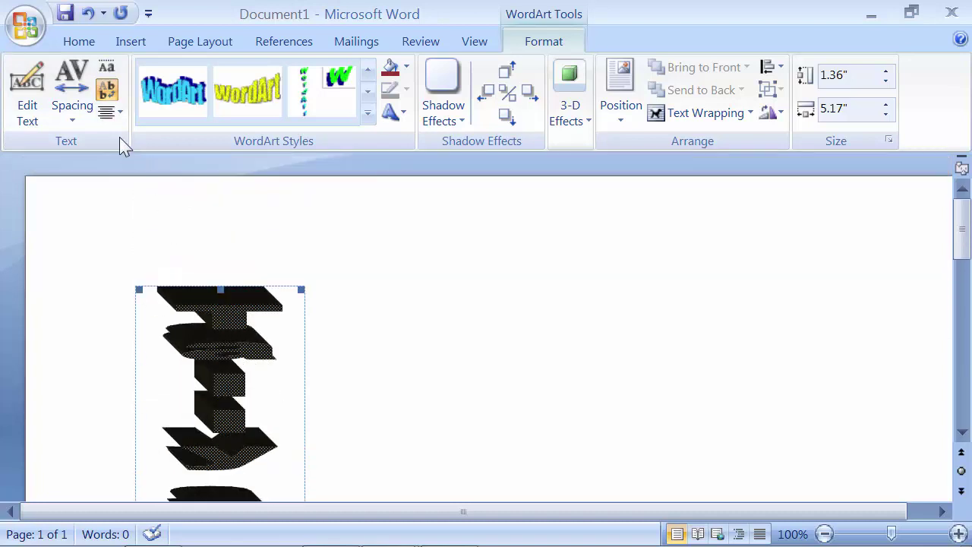
click(108, 93)
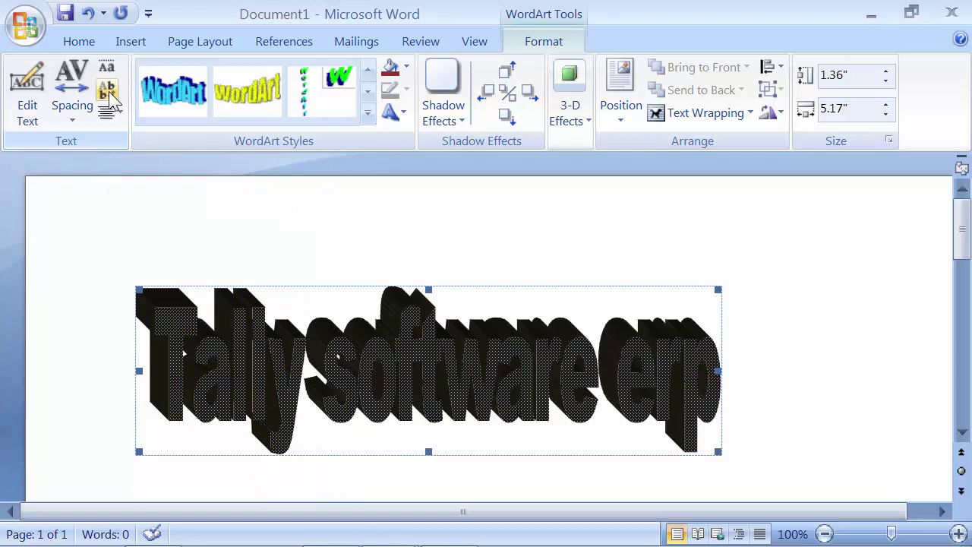
click(108, 93)
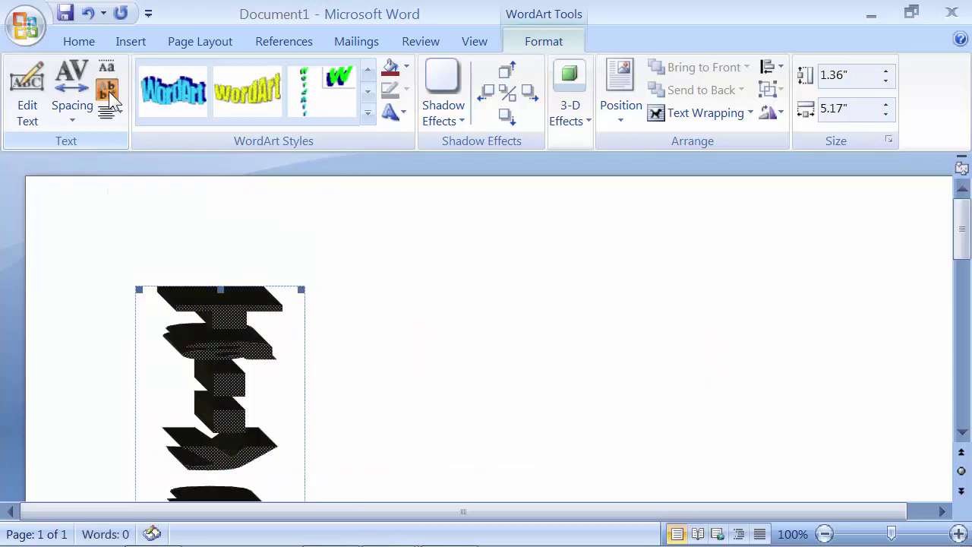
click(107, 93)
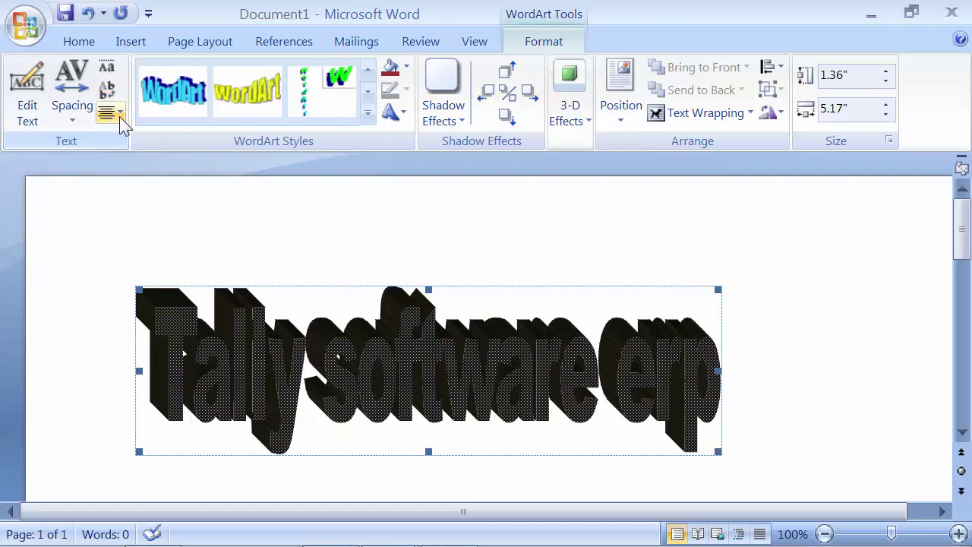
click(119, 113)
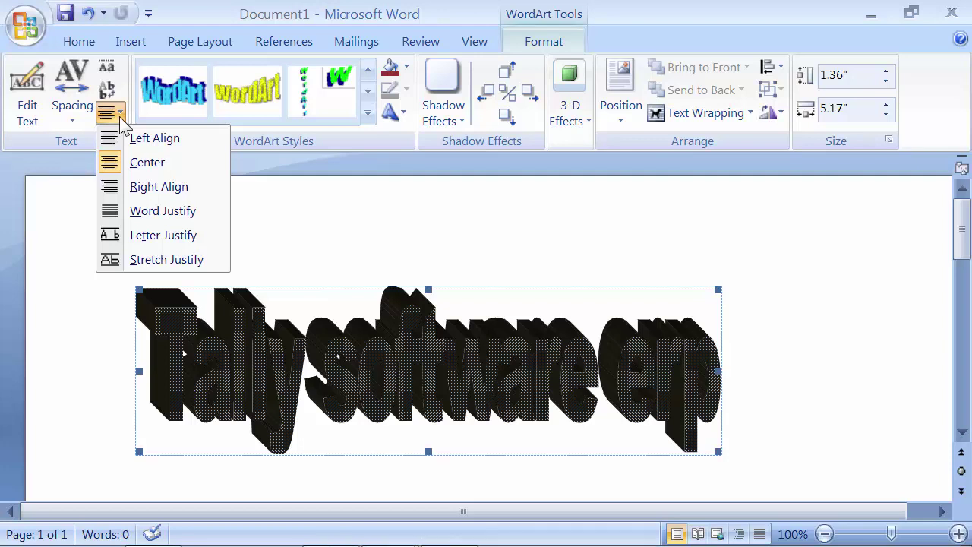
click(105, 136)
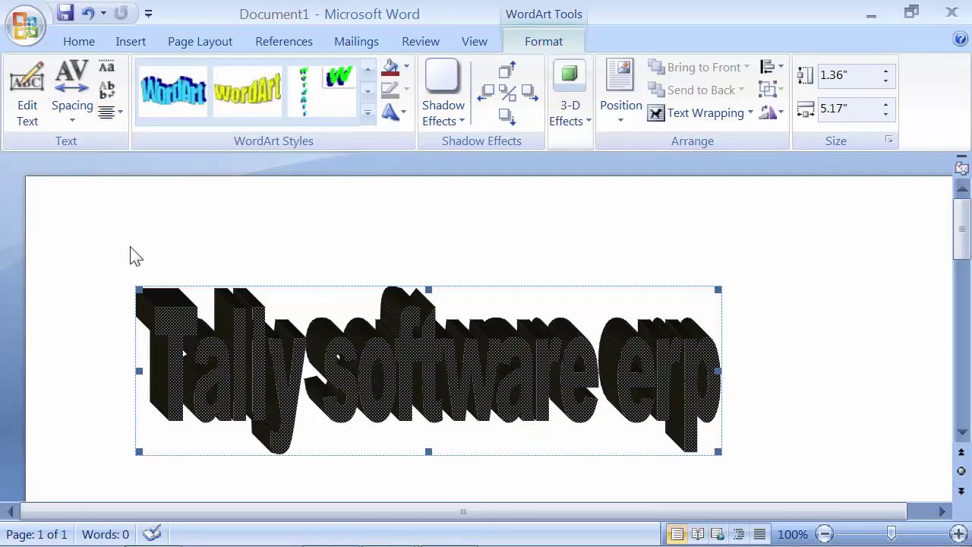
Add '9.0' and 'Best' as new second and third lines after 'Tally software erp'.
click(28, 112)
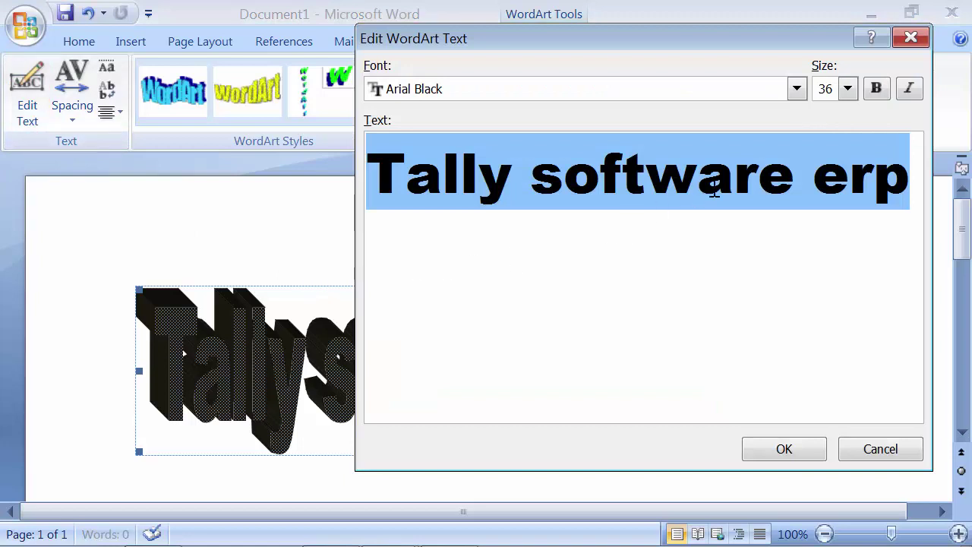
click(910, 183)
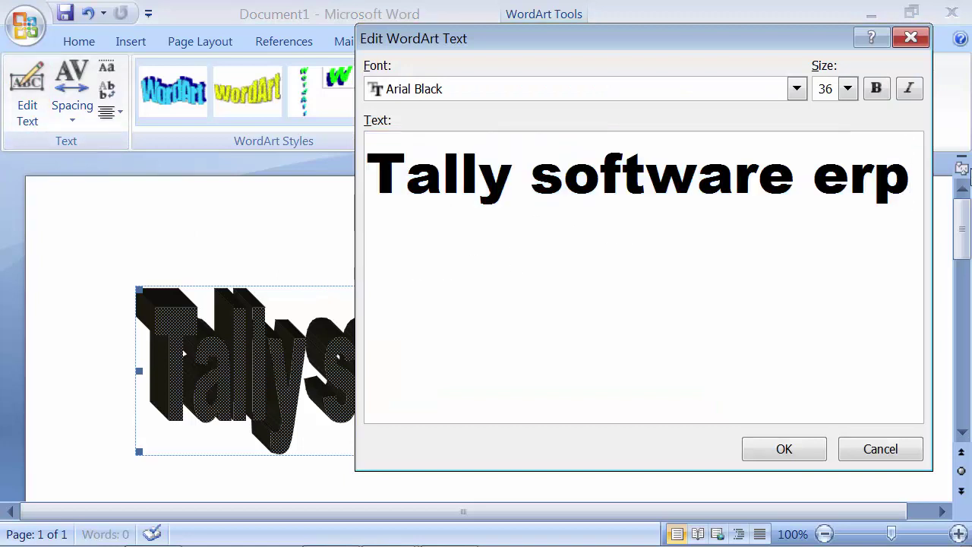
key(Return)
text(9.0)
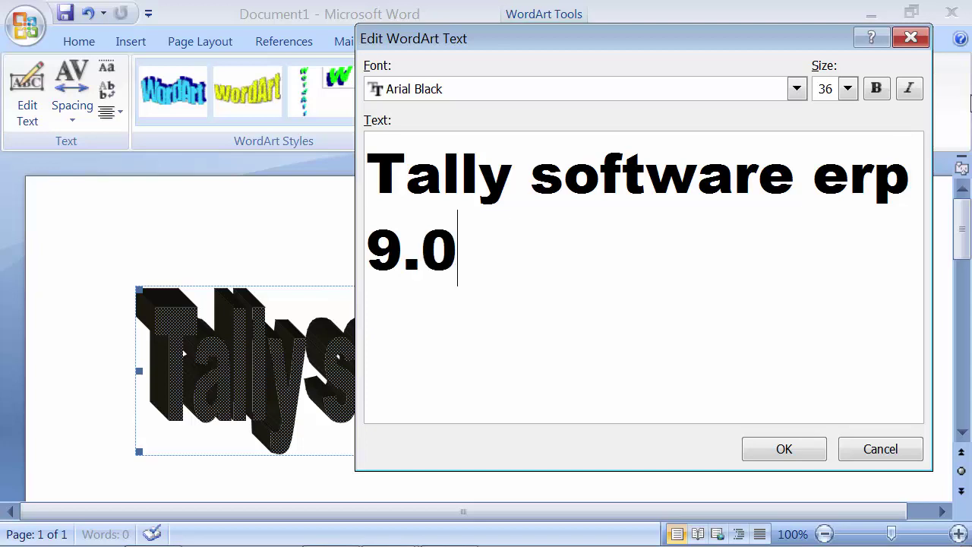
key(Return)
text(Best)
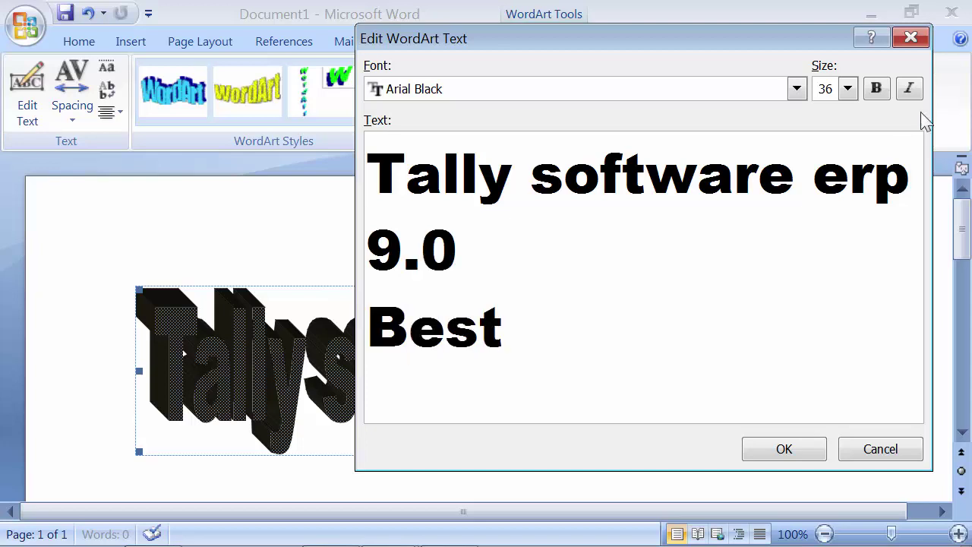
click(798, 448)
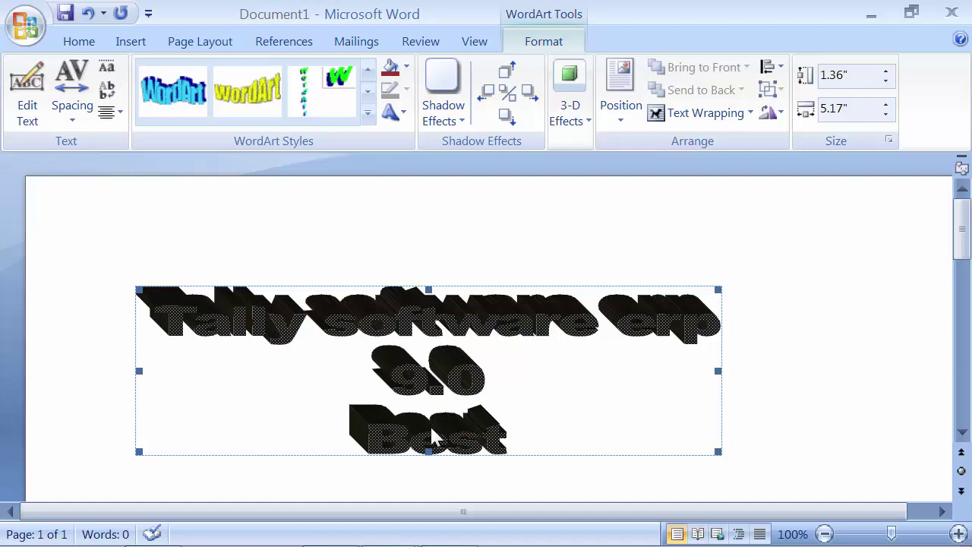
Try Left Align and Right Align, then apply Word Justify to the WordArt text.
click(110, 114)
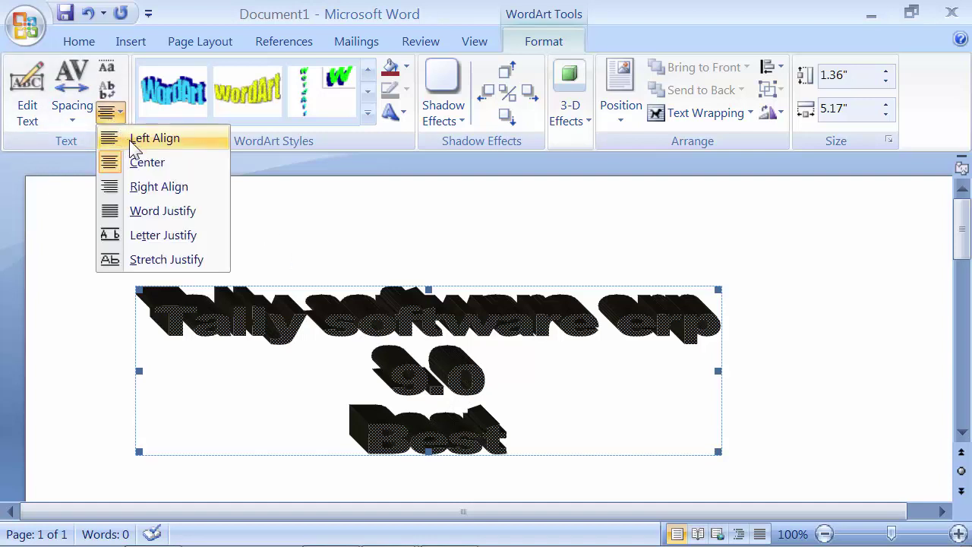
click(131, 140)
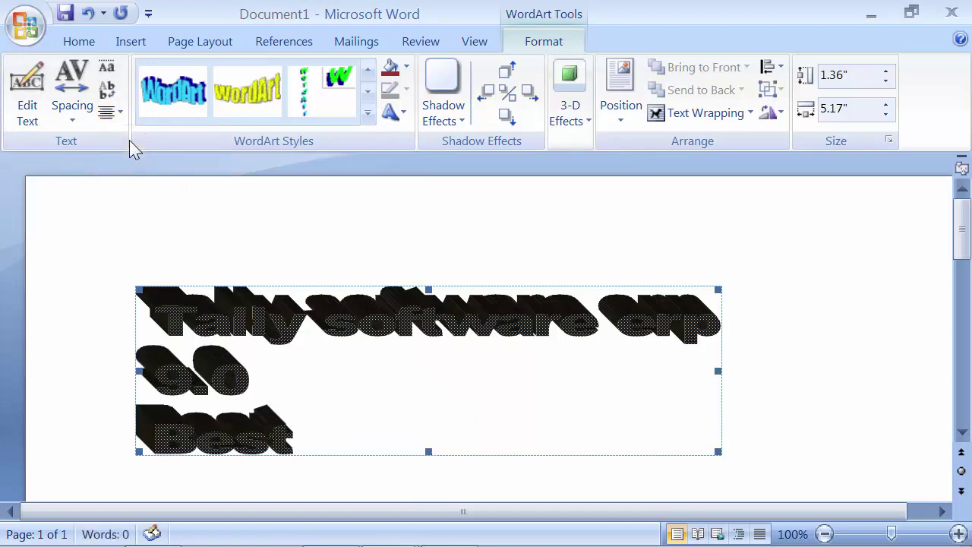
click(120, 113)
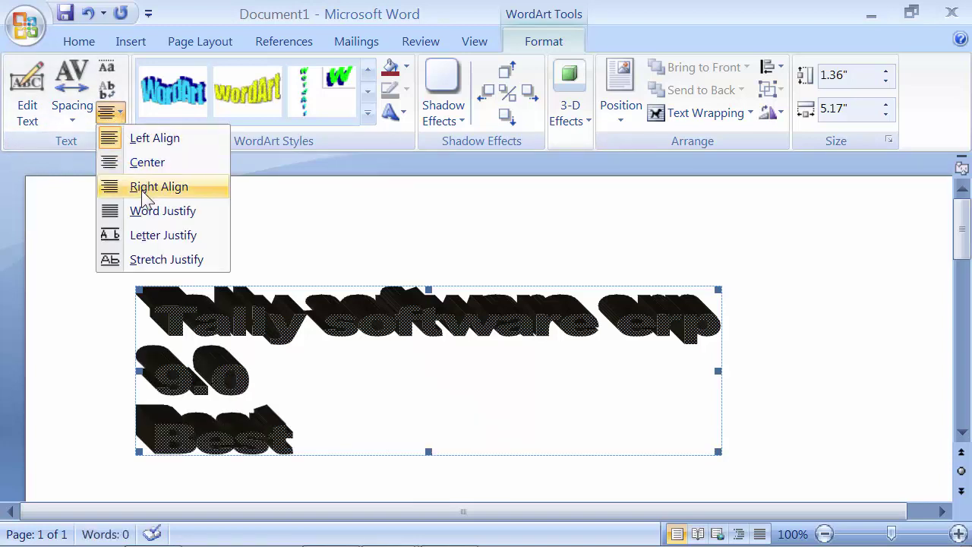
click(141, 189)
click(116, 115)
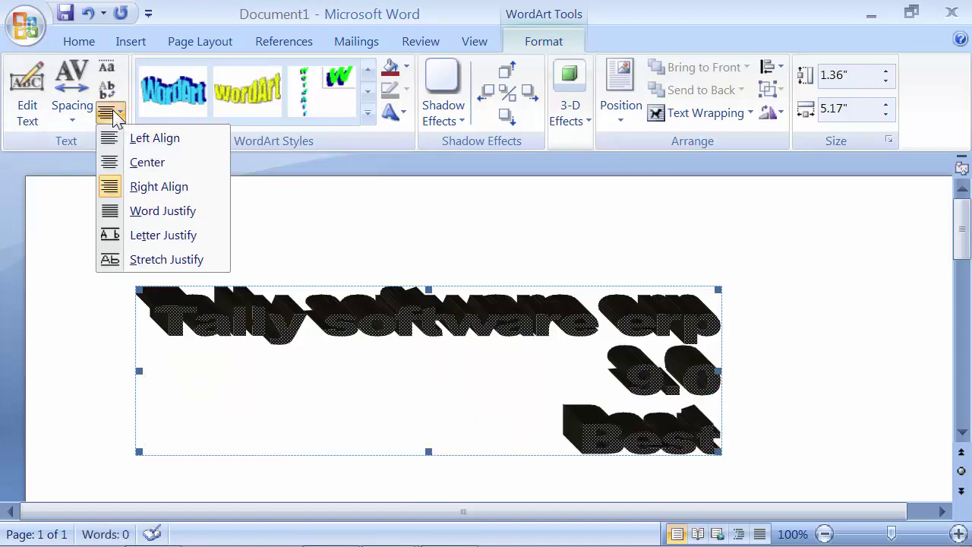
click(133, 211)
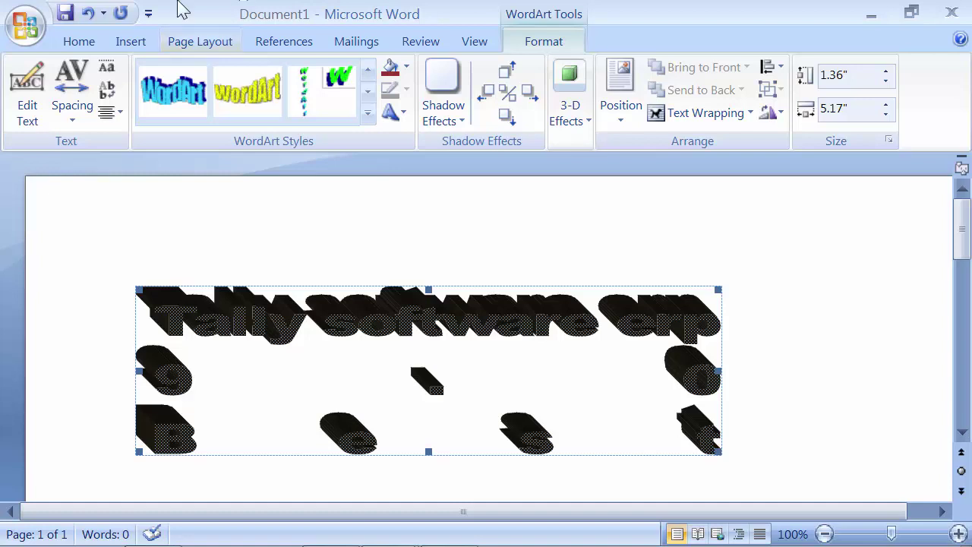
Try Letter Justify, Left Align and Center, then settle on Right Align for the WordArt.
click(72, 99)
click(108, 113)
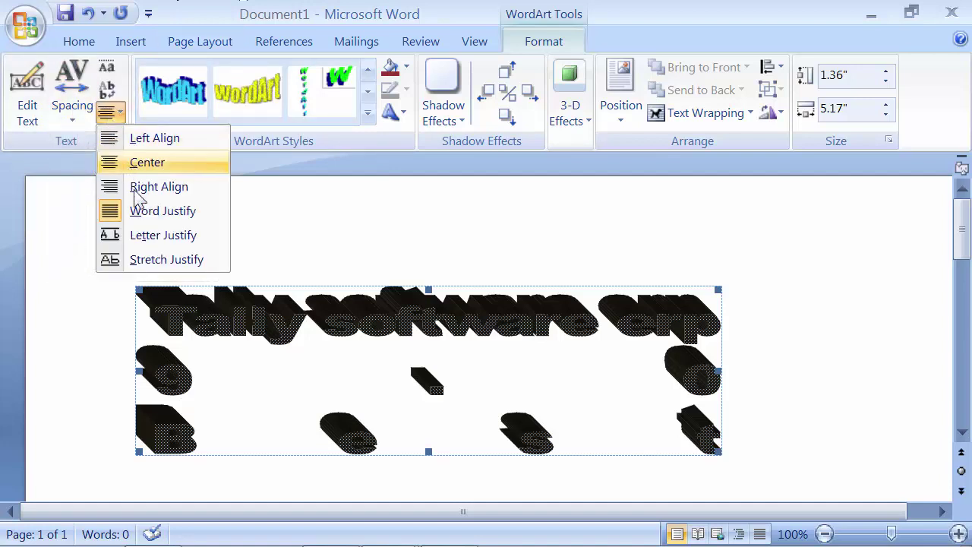
click(140, 243)
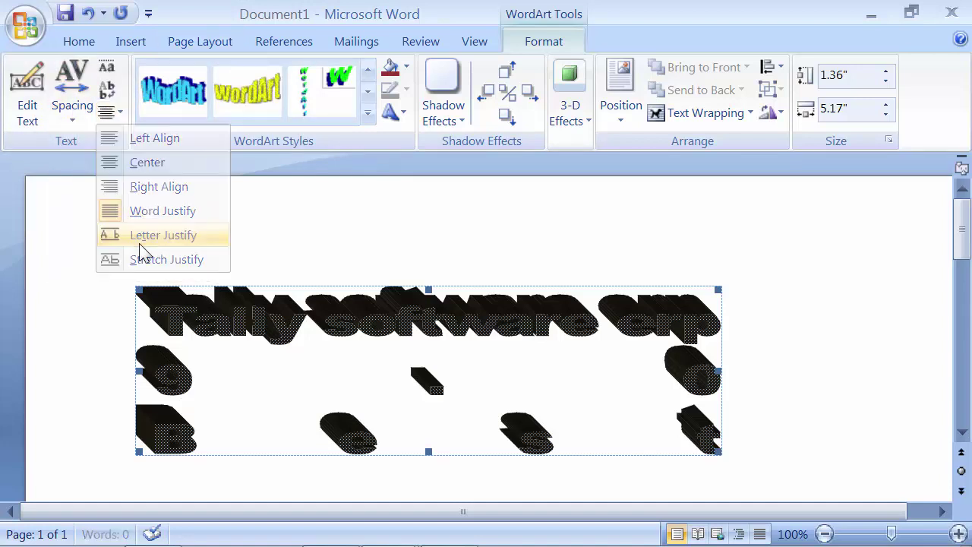
click(113, 113)
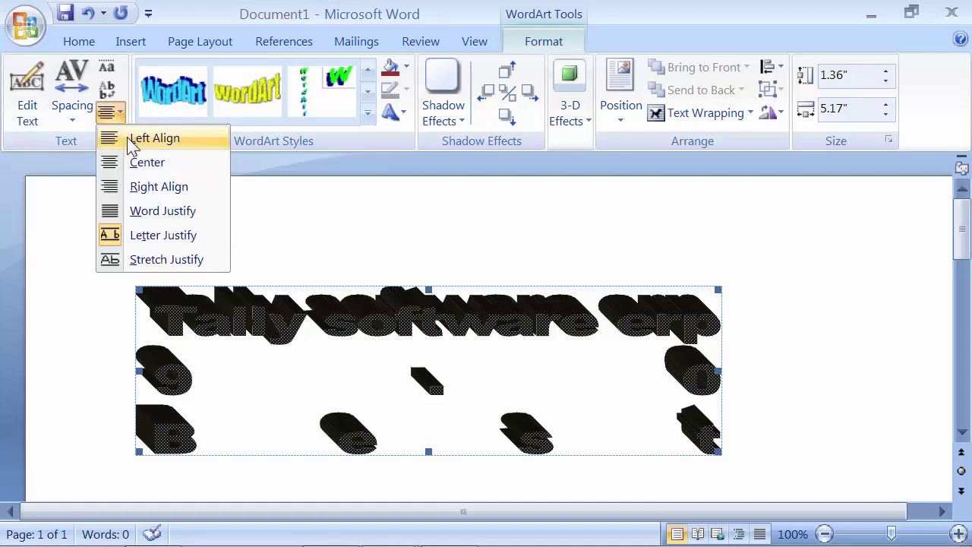
click(129, 139)
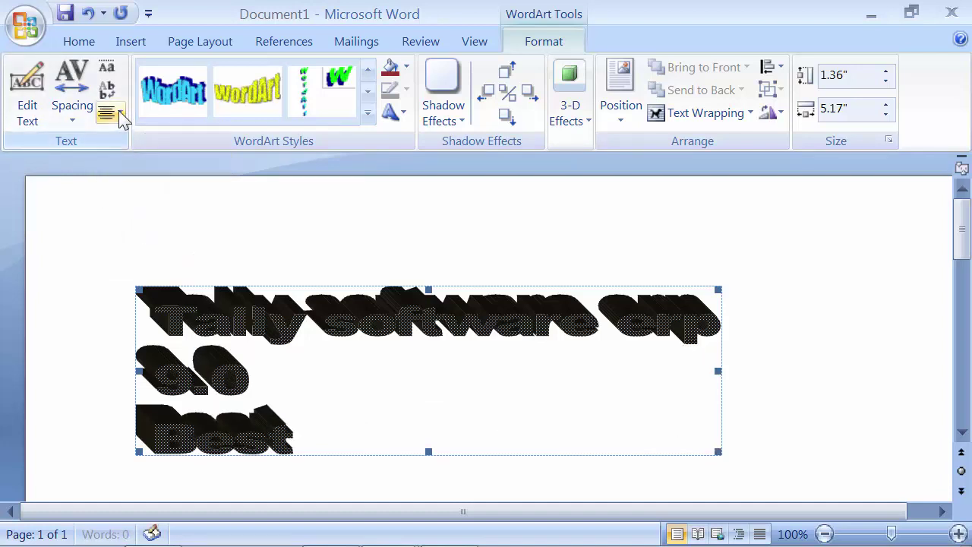
click(112, 114)
click(141, 163)
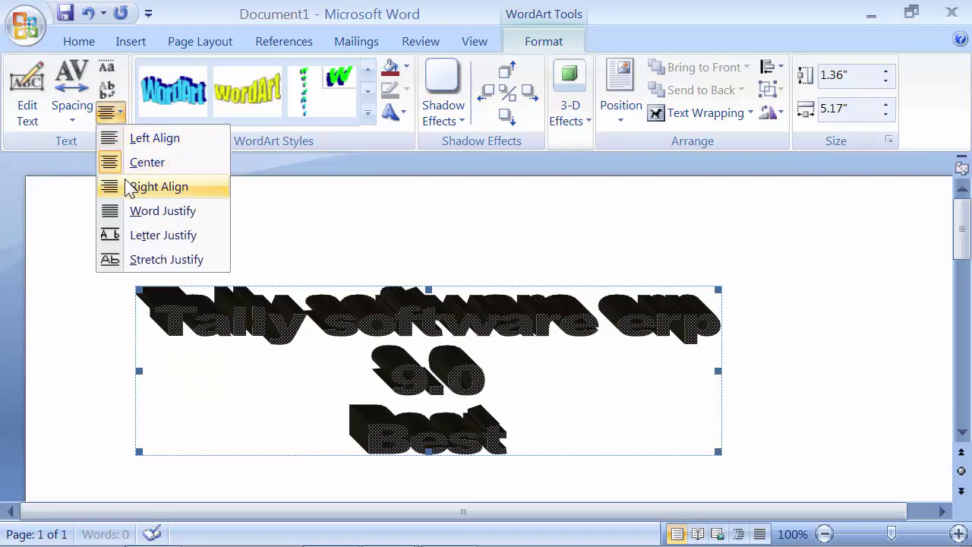
click(130, 187)
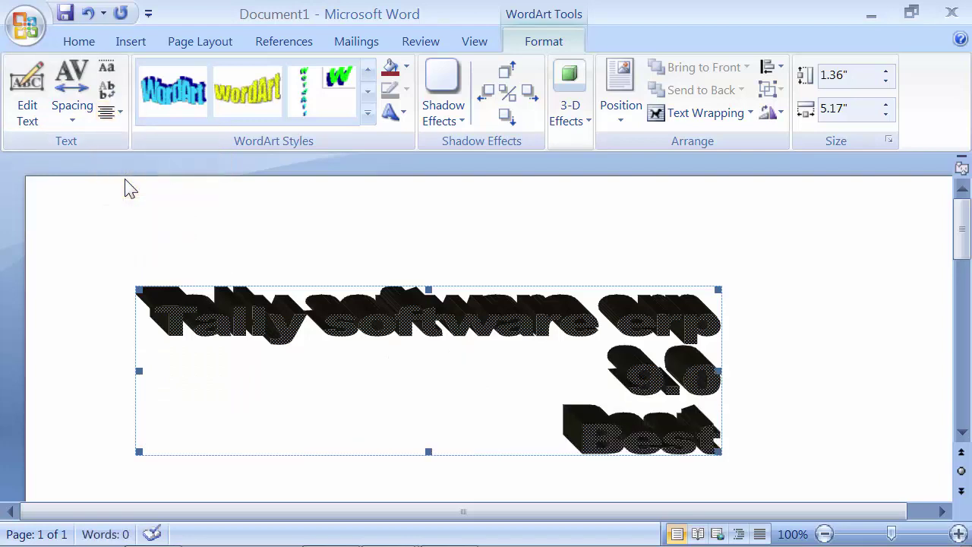